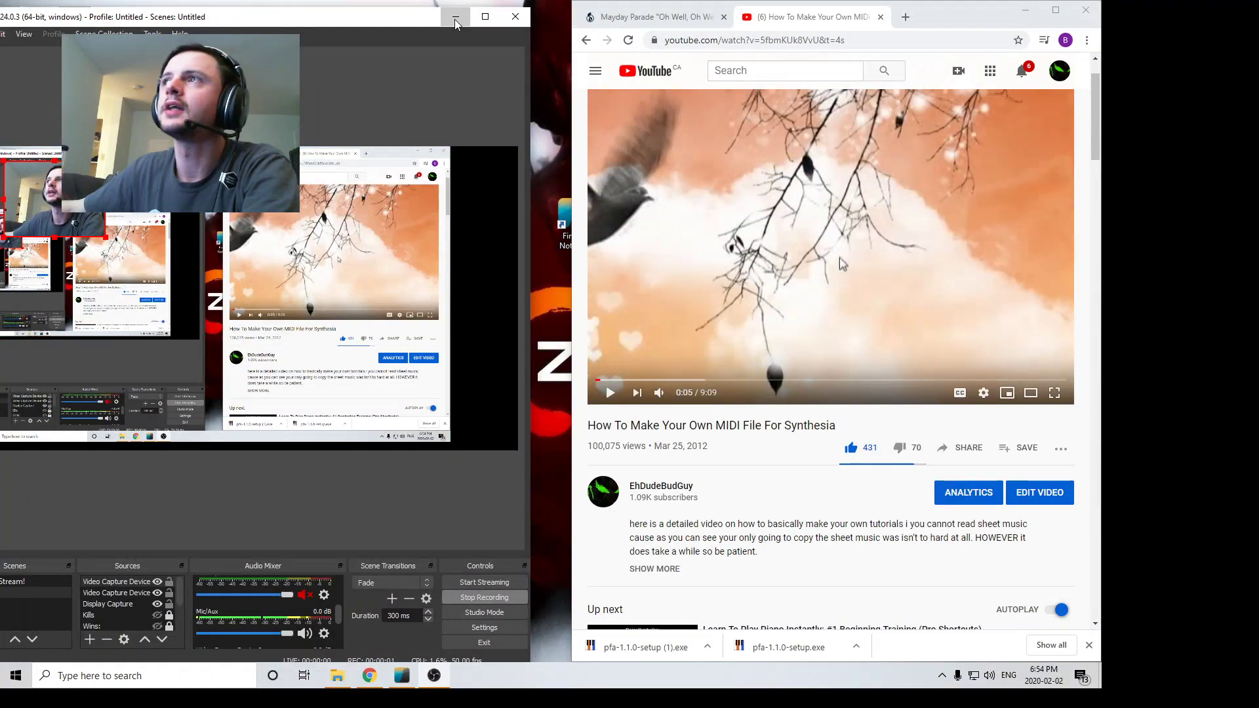
Minimize OBS and scroll the MIDI tutorial video page down and back up to the player
{"action": "left_click", "coordinate": [456, 19]}
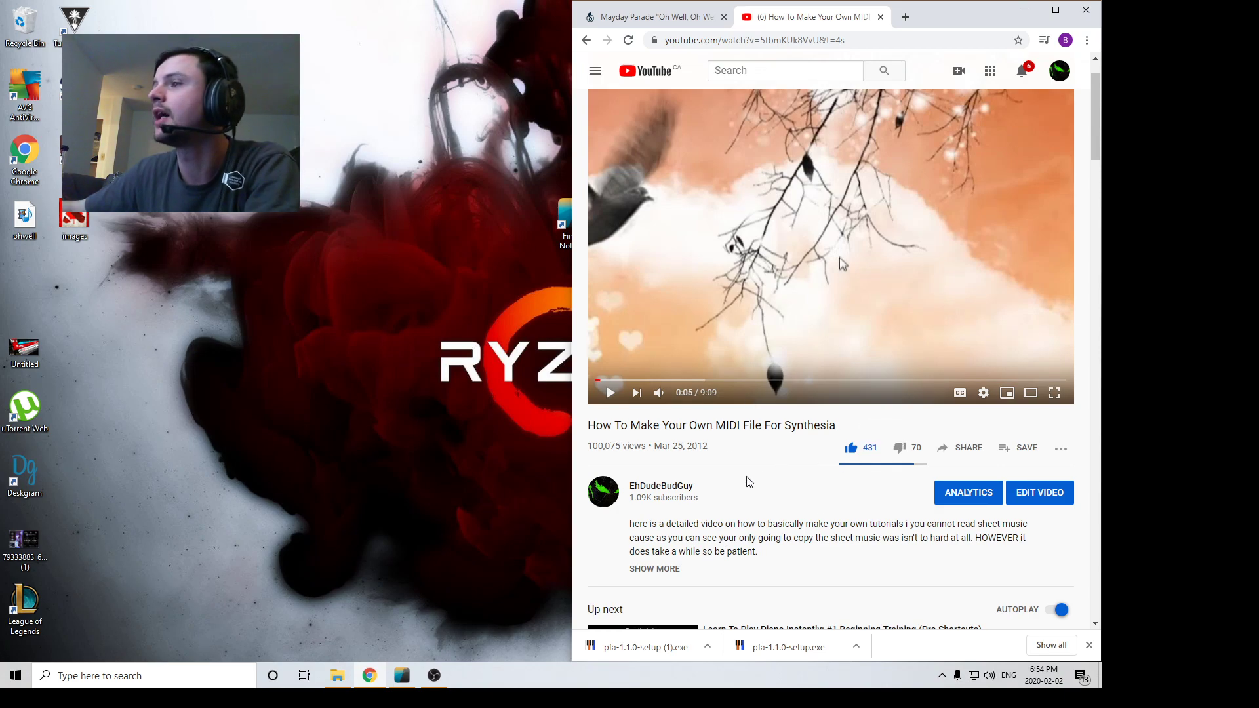
{"action": "scroll", "coordinate": [749, 482], "scroll_direction": "down", "scroll_amount": 4}
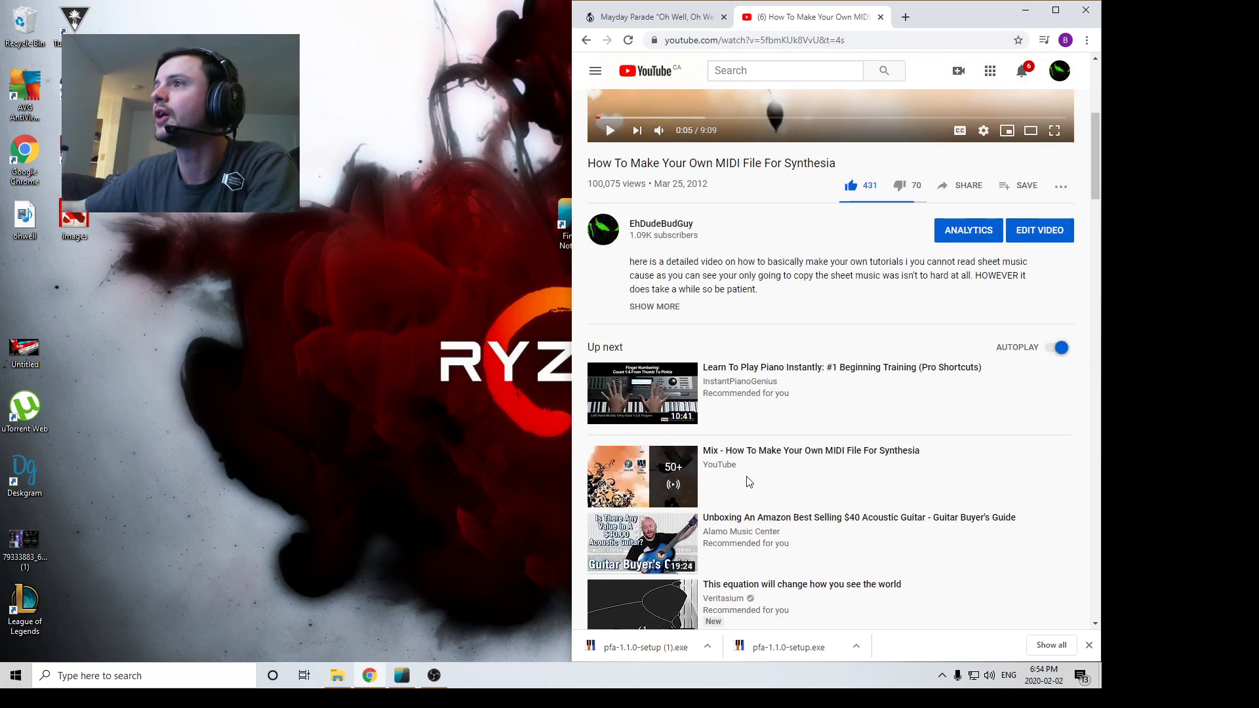
{"action": "scroll", "coordinate": [748, 482], "scroll_direction": "down", "scroll_amount": 6}
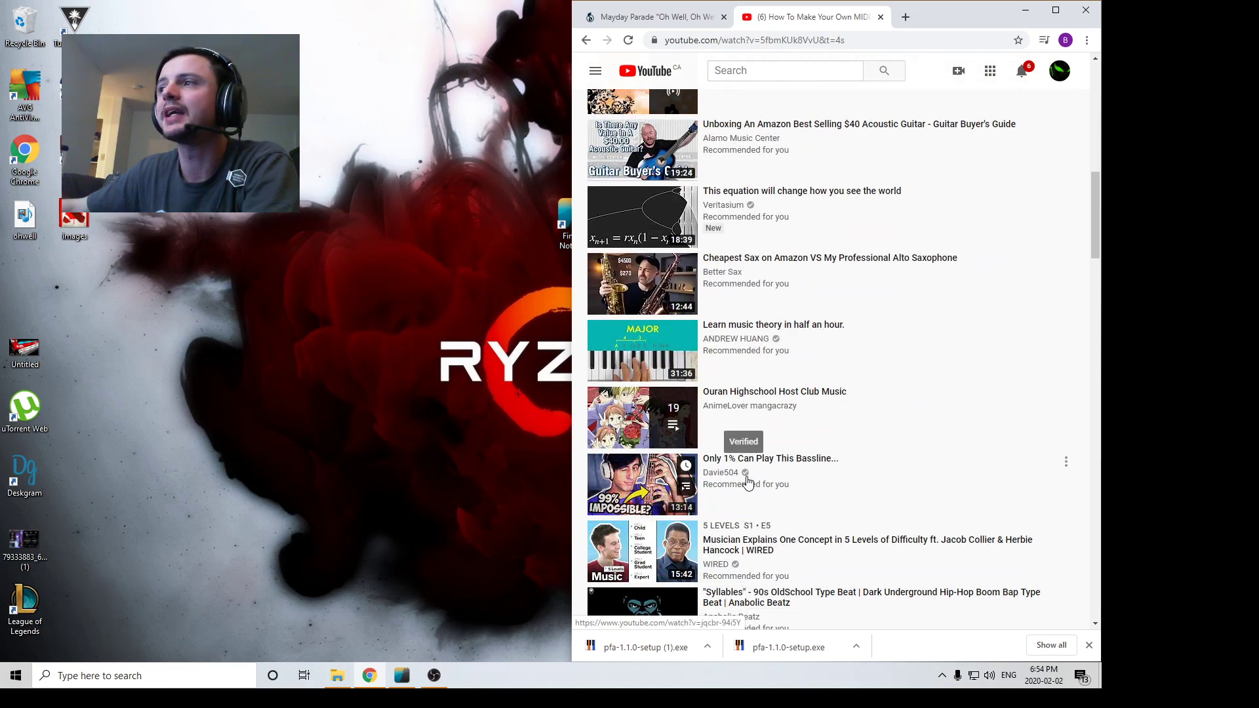
{"action": "scroll", "coordinate": [748, 482], "scroll_direction": "up", "scroll_amount": 3}
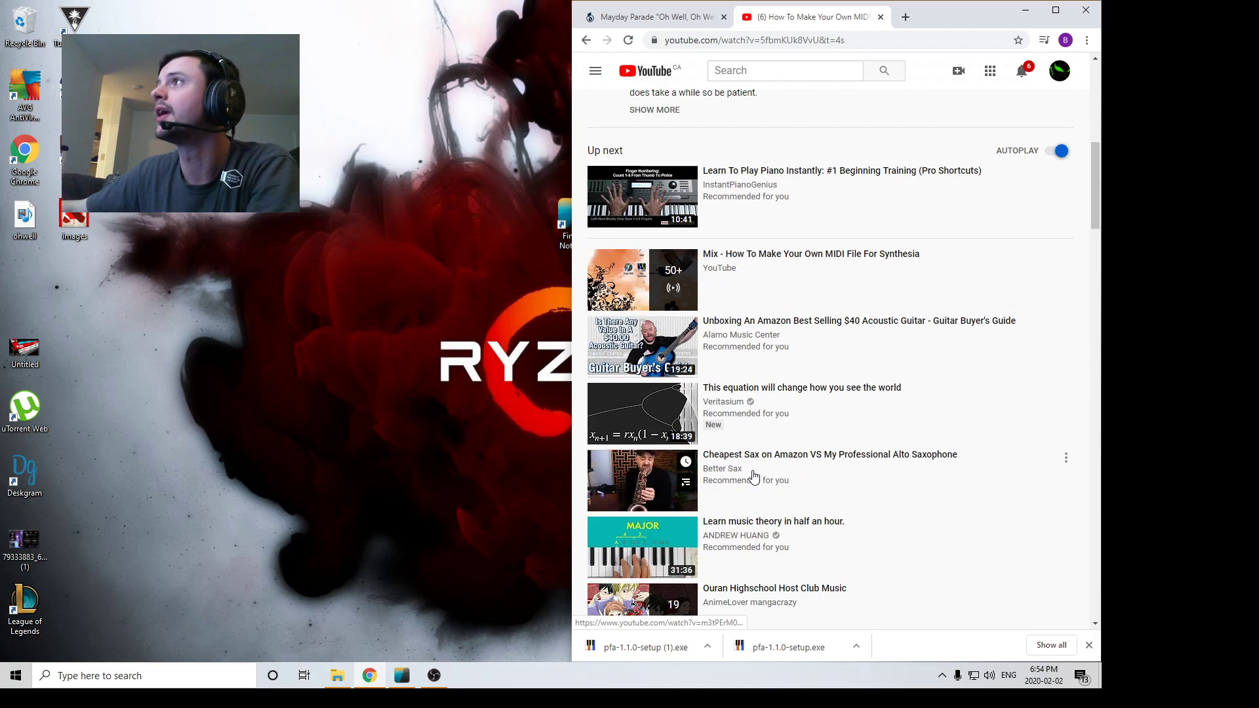
{"action": "scroll", "coordinate": [818, 402], "scroll_direction": "up", "scroll_amount": 4}
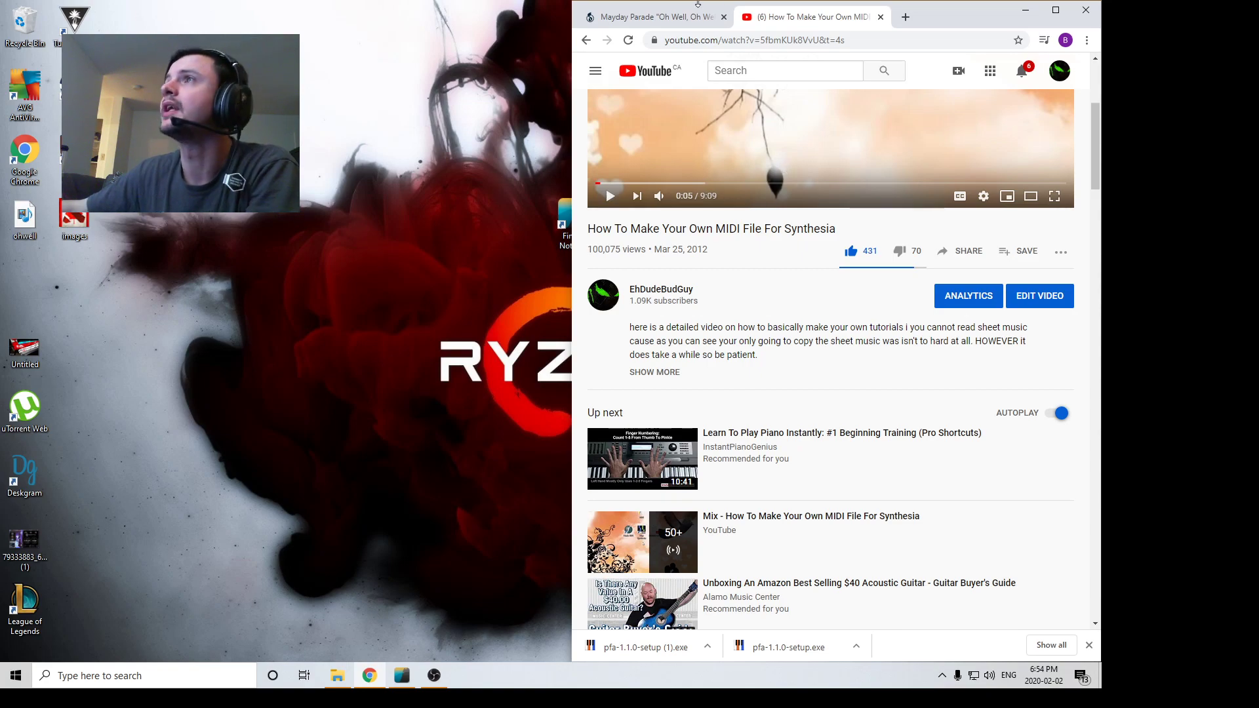
Switch to the Musicnotes tab showing Mayday Parade's 'Oh Well, Oh Well' sheet music
{"action": "left_click", "coordinate": [682, 17]}
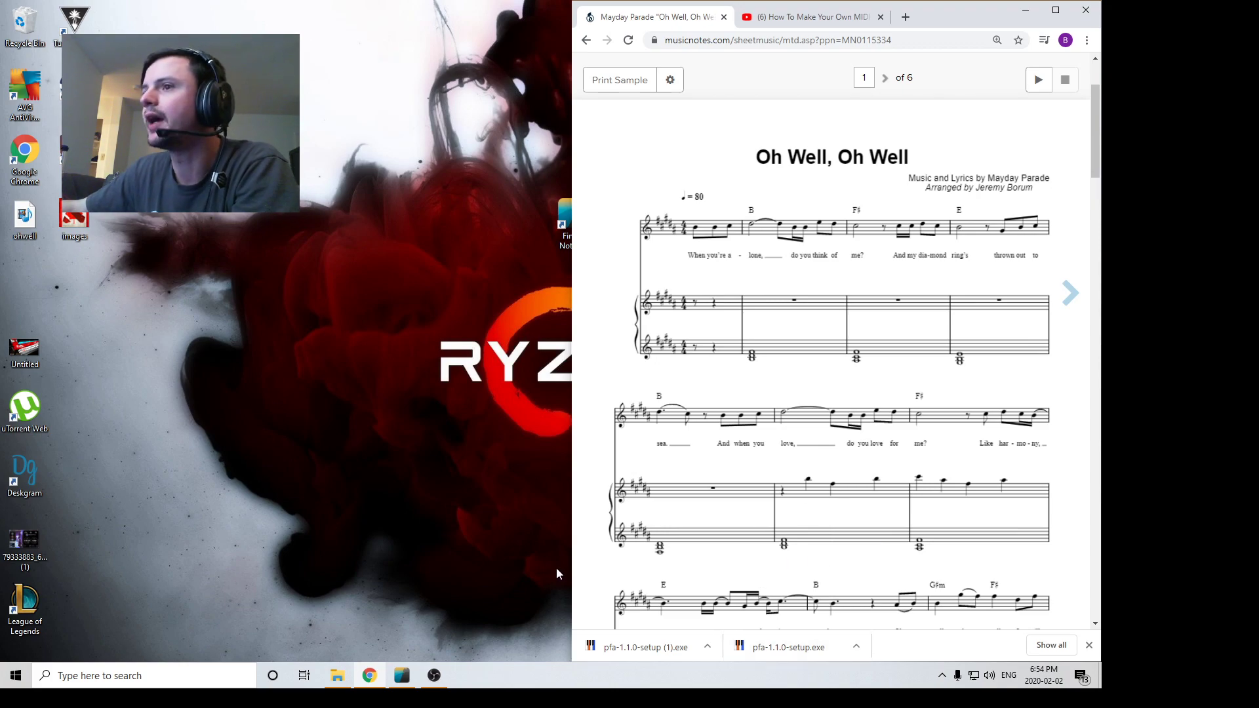
Minimize Chrome and select the Finale NotePad 2012, Piano From Above and Synthesia desktop shortcuts
{"action": "left_click", "coordinate": [1026, 10]}
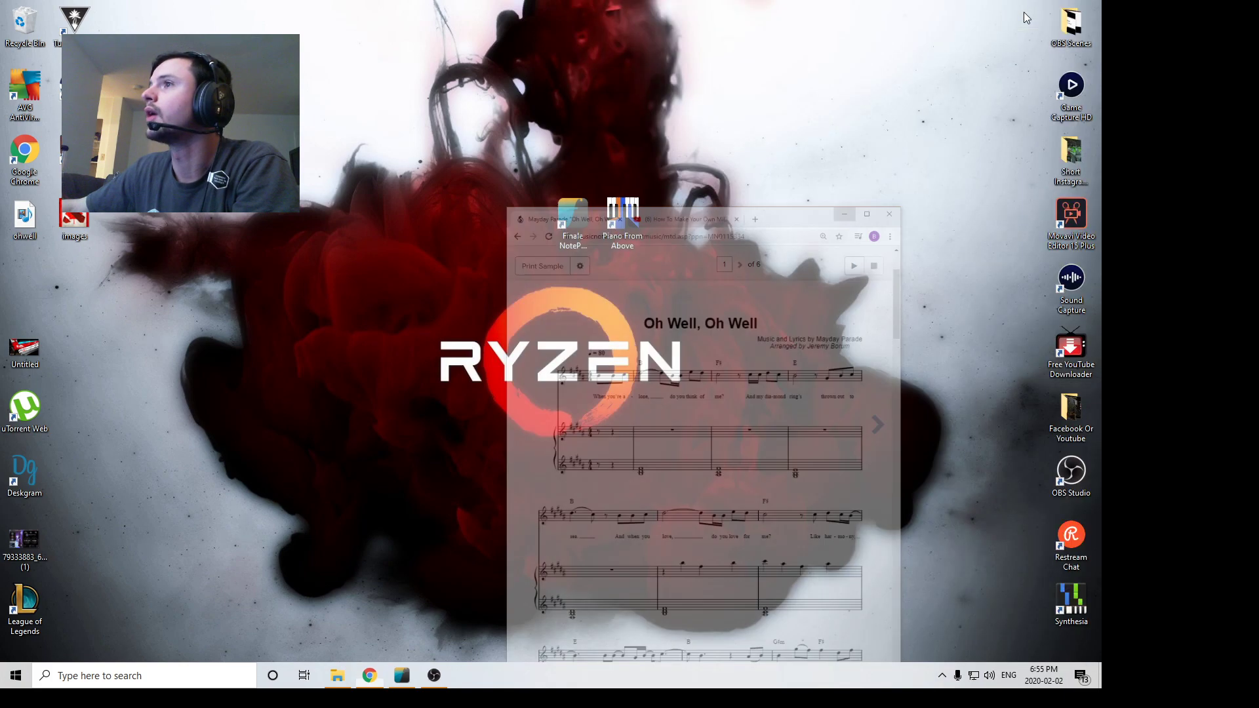
{"action": "left_click_drag", "start_coordinate": [747, 169], "coordinate": [523, 353]}
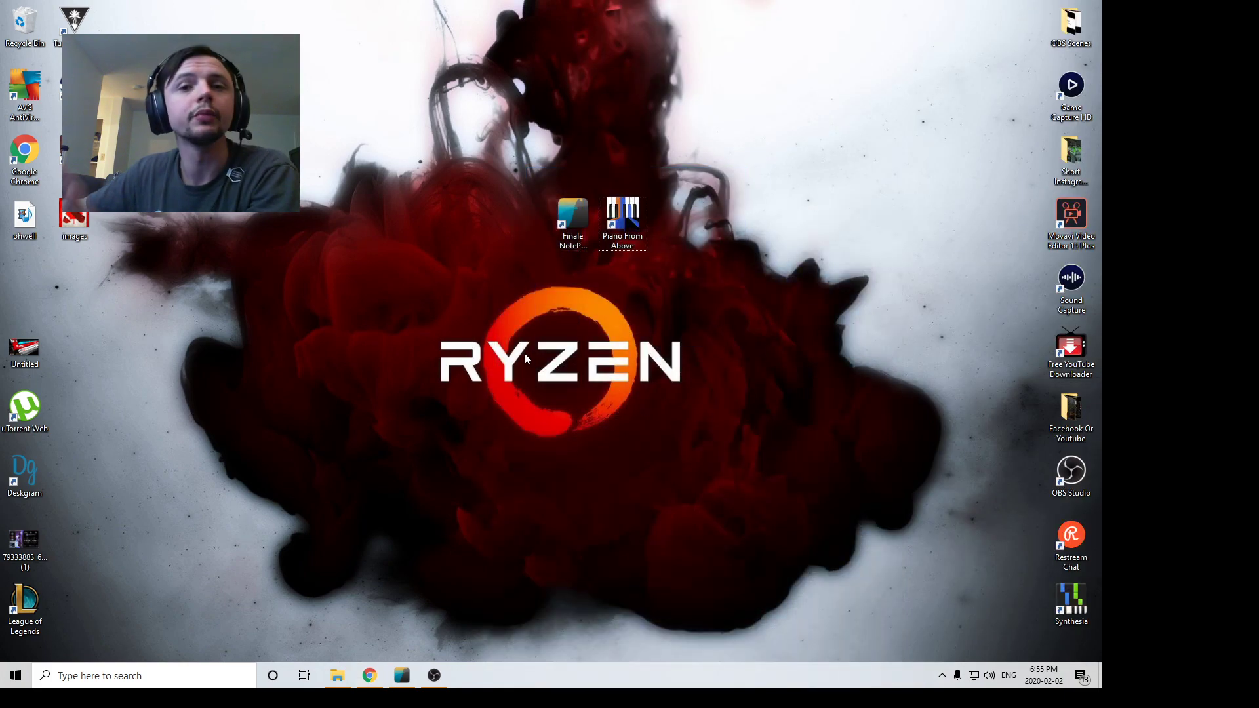
{"action": "left_click", "coordinate": [594, 222]}
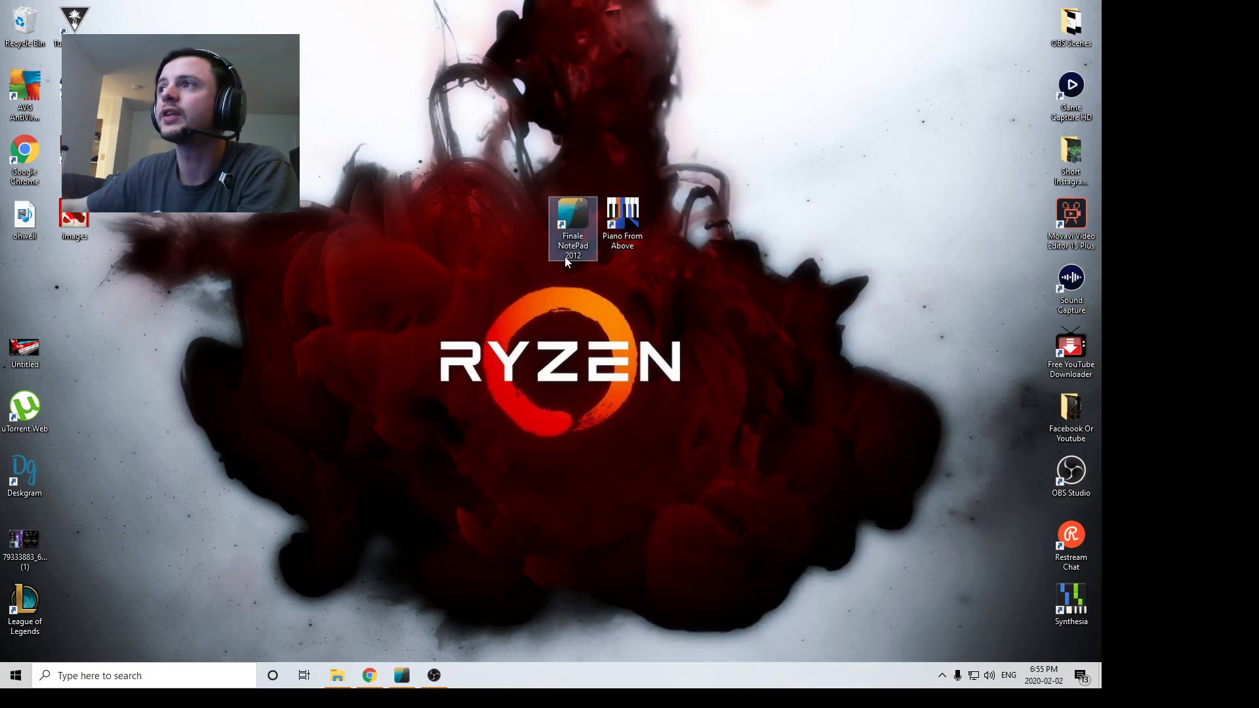
{"action": "left_click", "coordinate": [623, 244]}
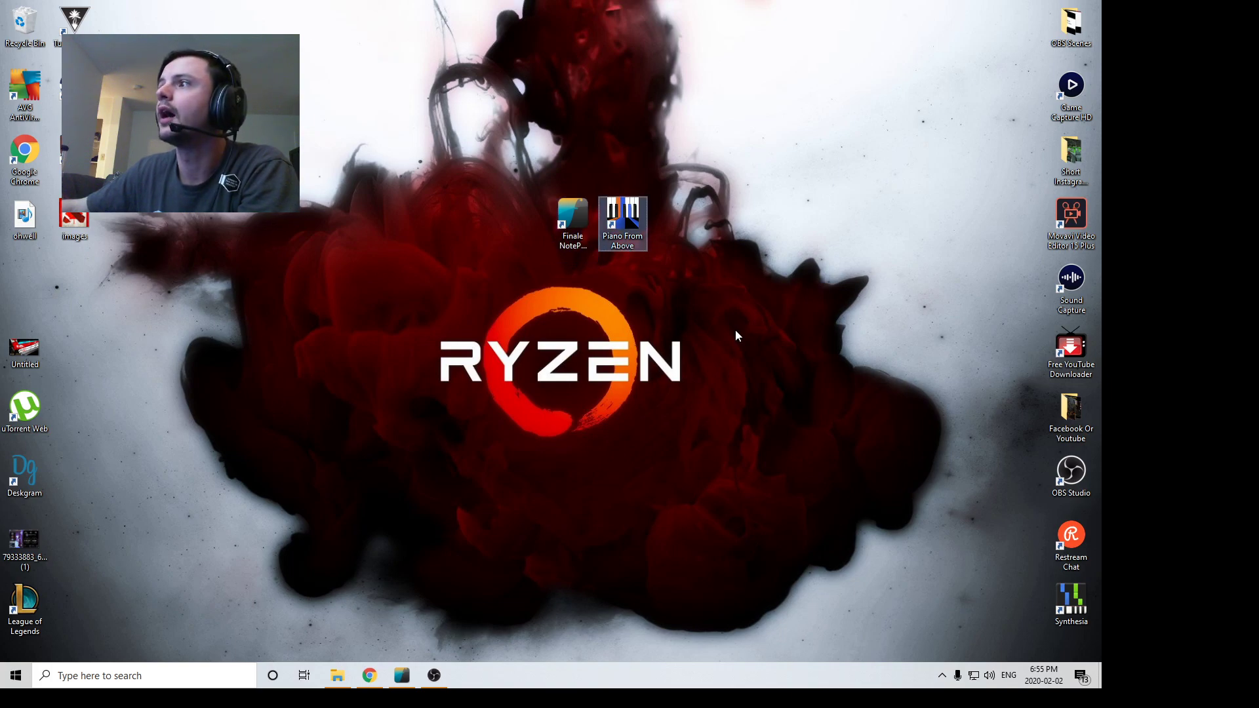
{"action": "left_click", "coordinate": [1089, 598]}
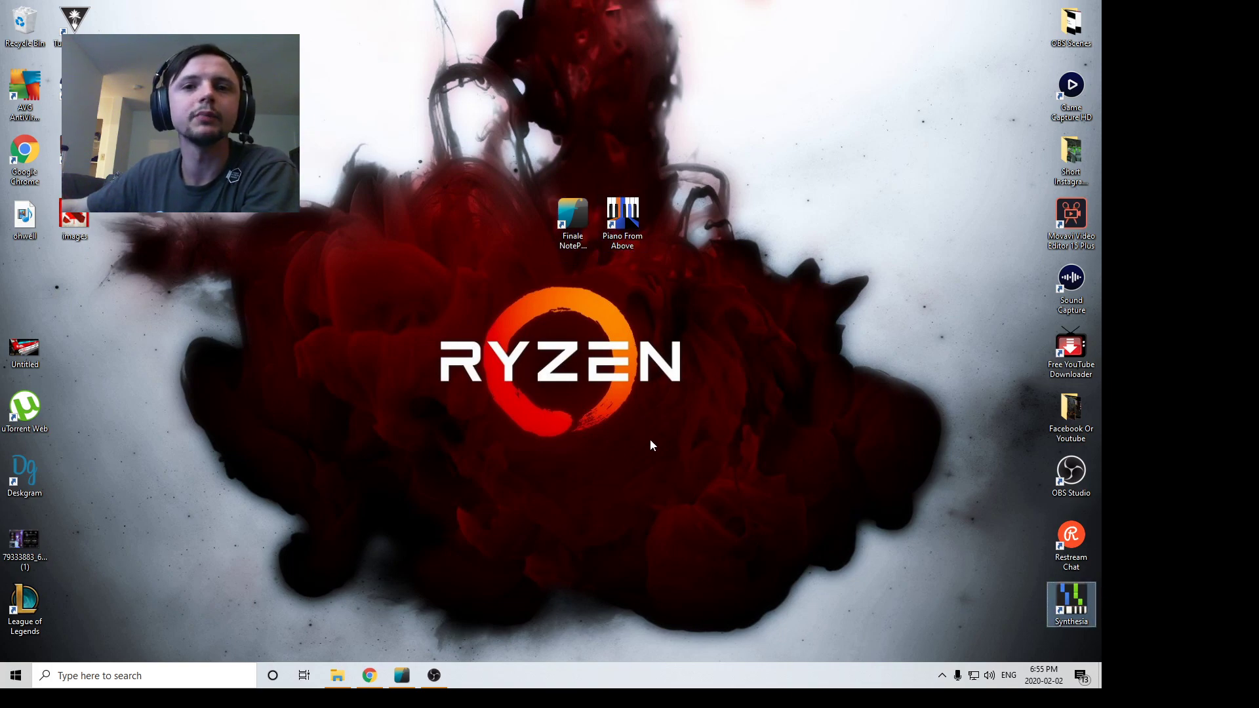
{"action": "left_click", "coordinate": [634, 248]}
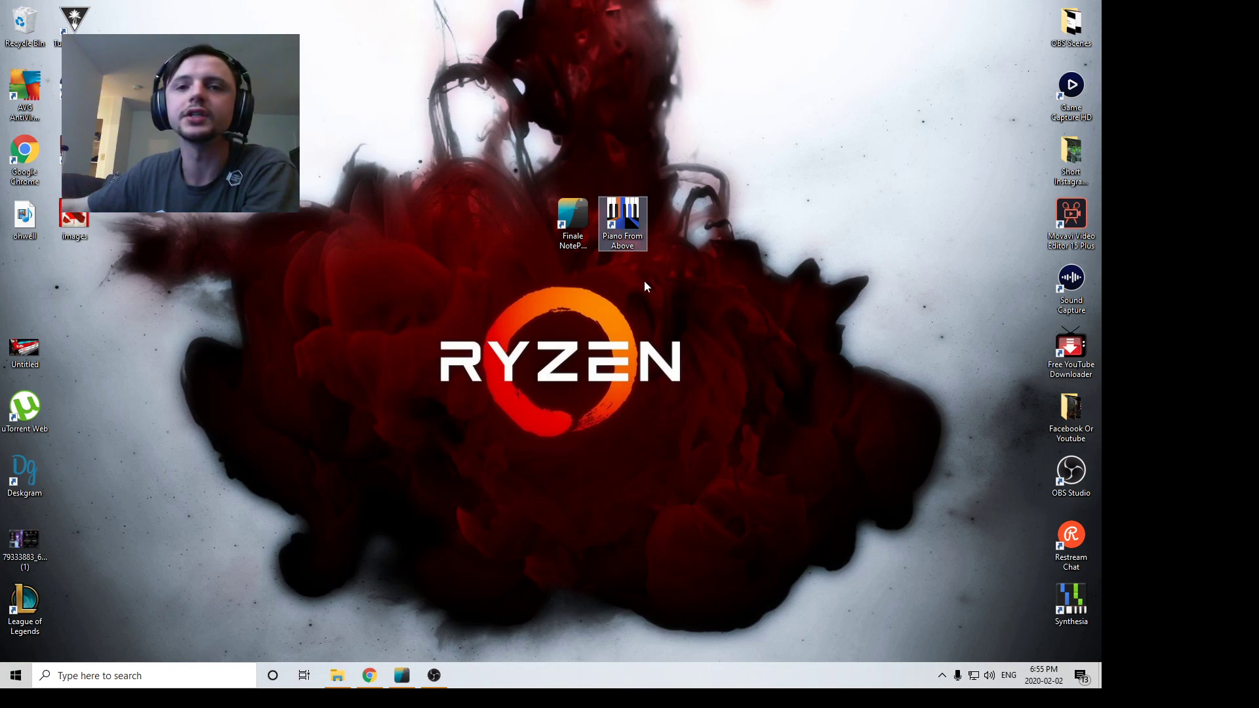
{"action": "left_click", "coordinate": [566, 223]}
Launch Finale NotePad 2012, cancel File > Open, and start a new document with File > New
{"action": "double_click", "coordinate": [566, 223]}
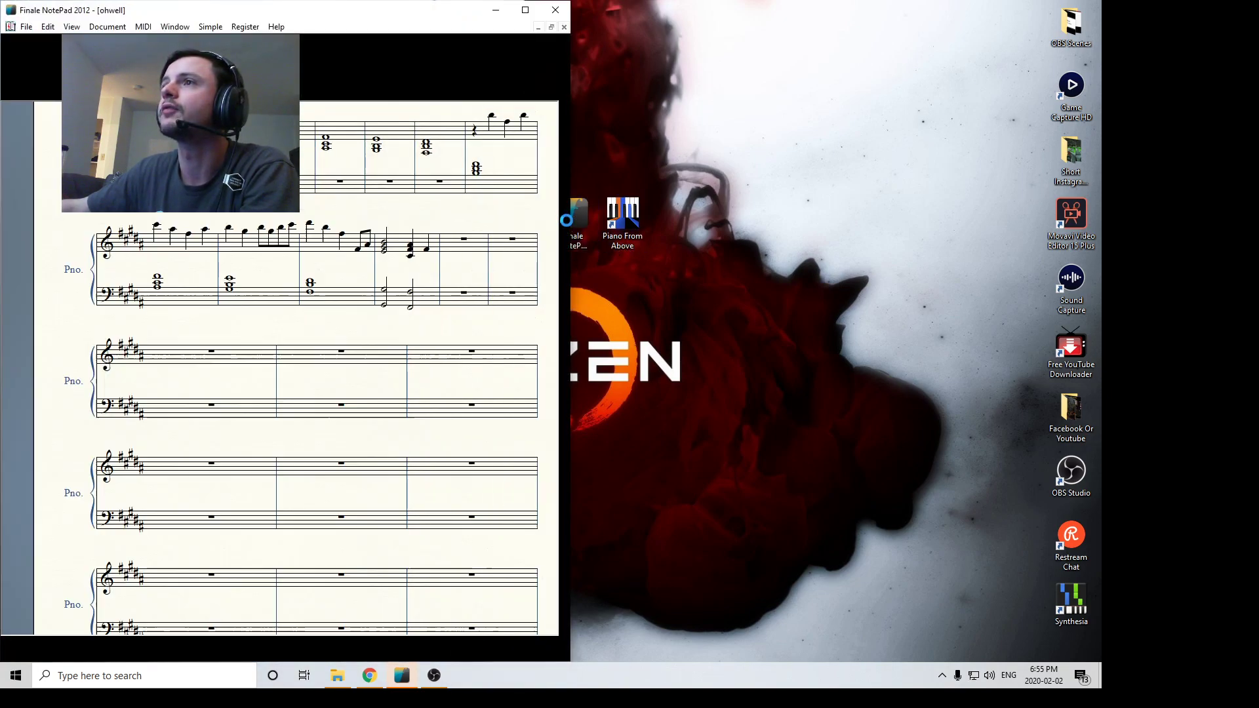
{"action": "scroll", "coordinate": [63, 235], "scroll_direction": "up", "scroll_amount": 3}
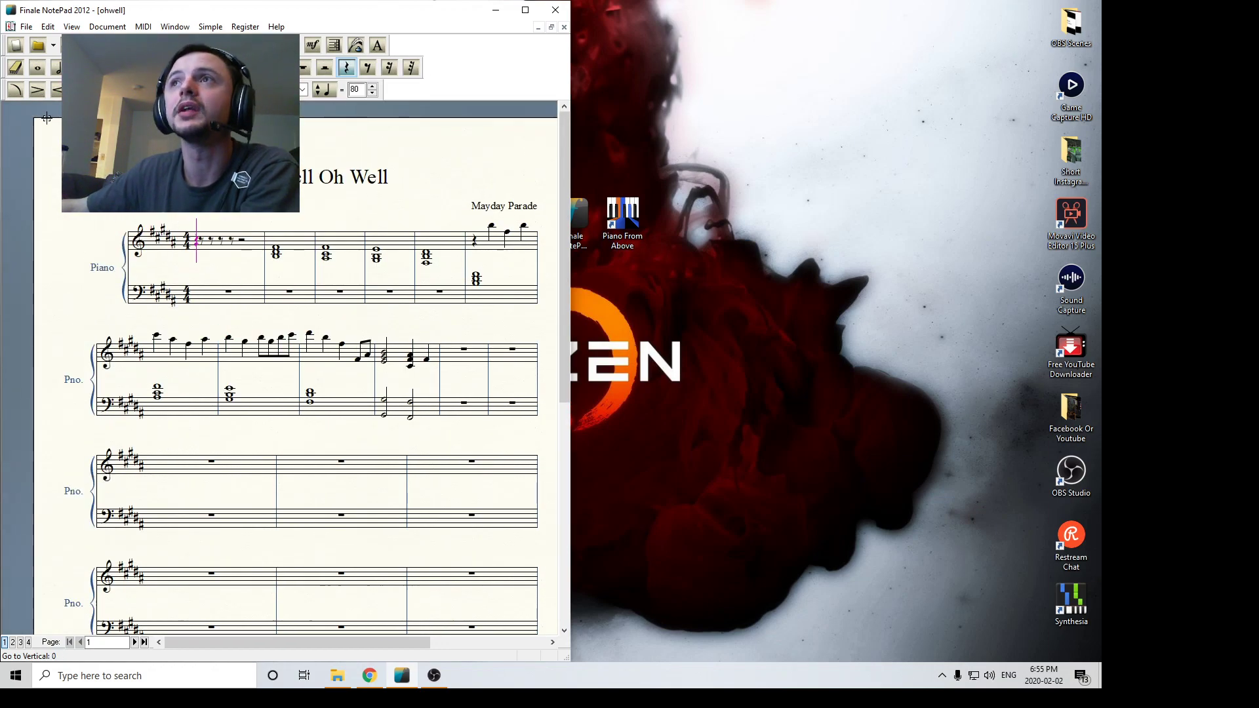
{"action": "left_click", "coordinate": [26, 26]}
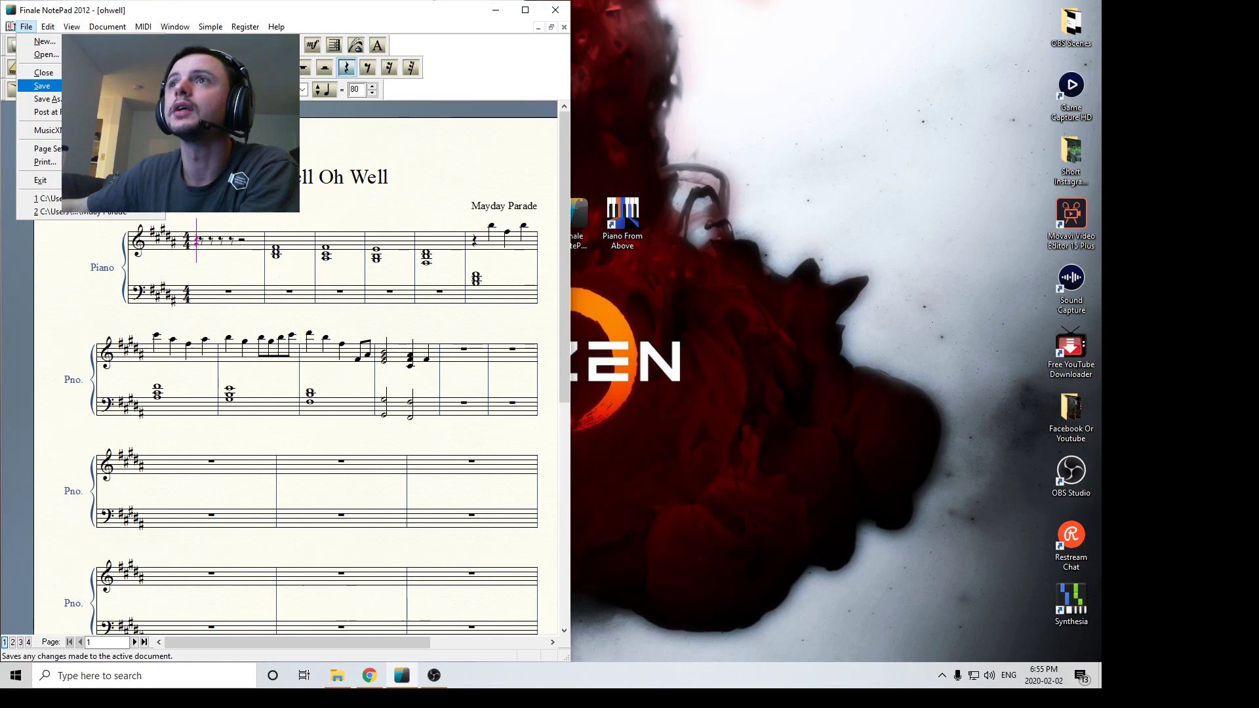
{"action": "left_click", "coordinate": [45, 55]}
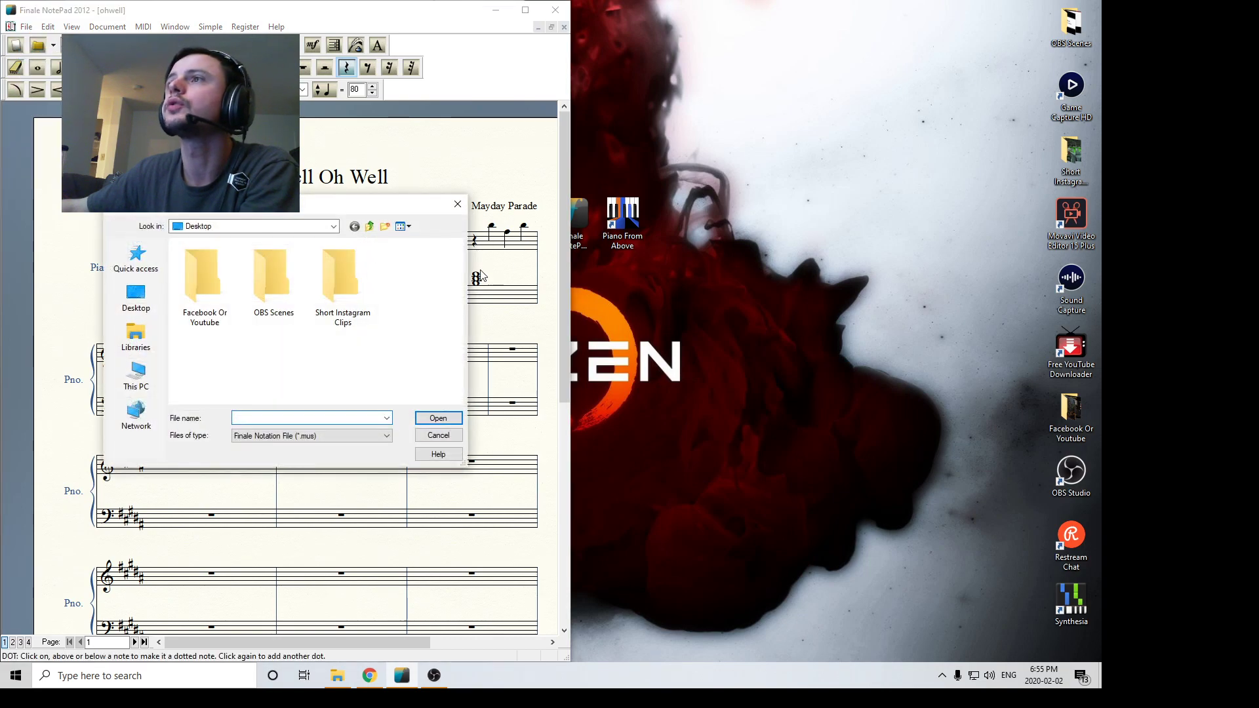
{"action": "left_click", "coordinate": [451, 207]}
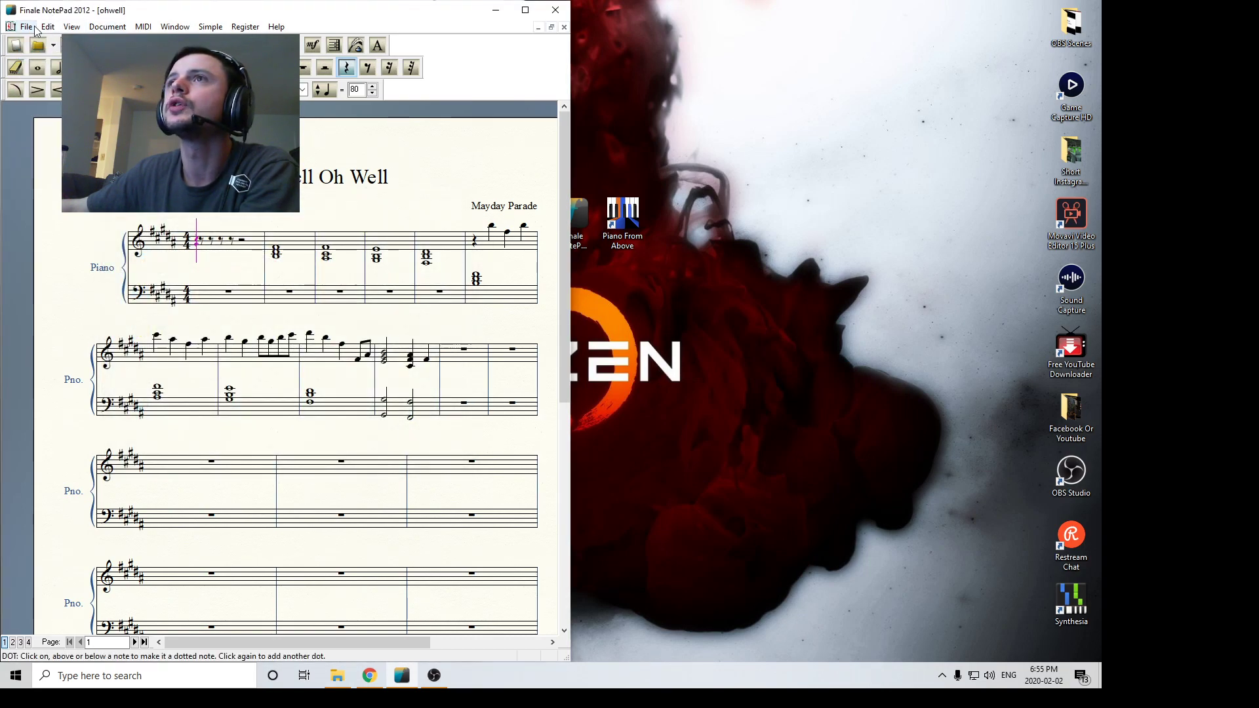
{"action": "left_click", "coordinate": [26, 27]}
{"action": "left_click", "coordinate": [45, 42]}
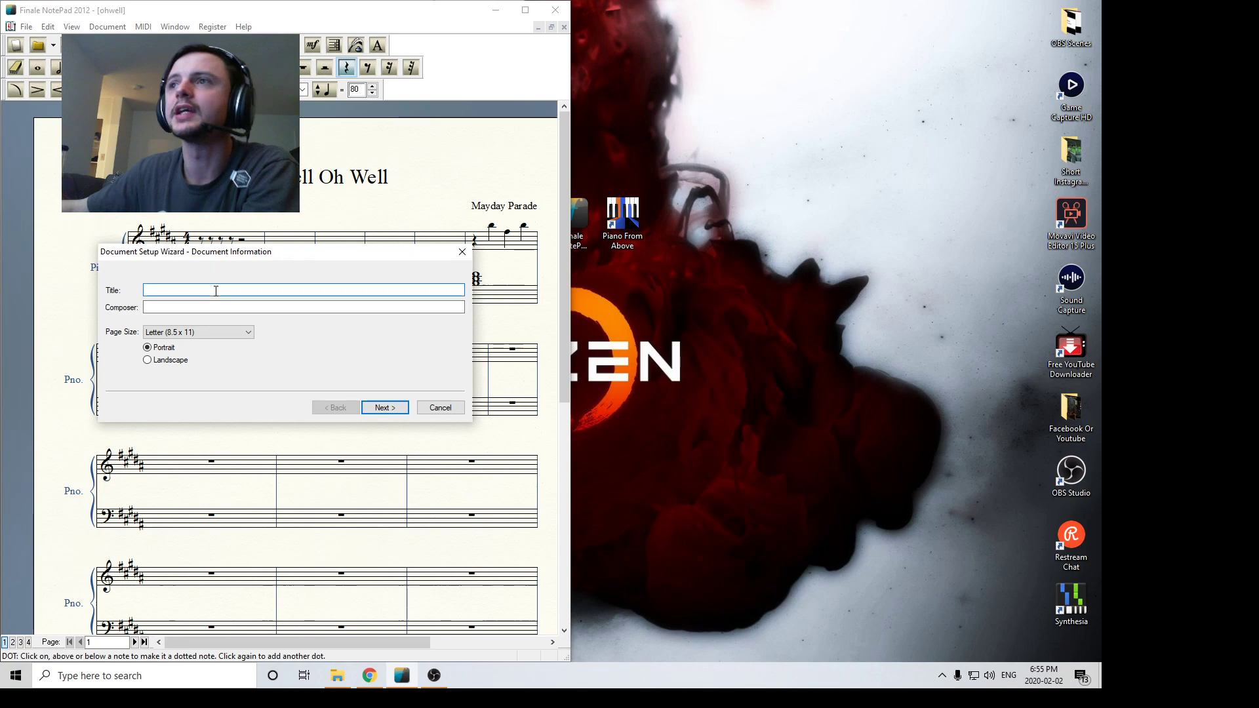
Enter the title 'Oh Well' and the composer 'Mayday Parade' in the Document Setup Wizard
{"action": "type", "text": "Oh WEl"}
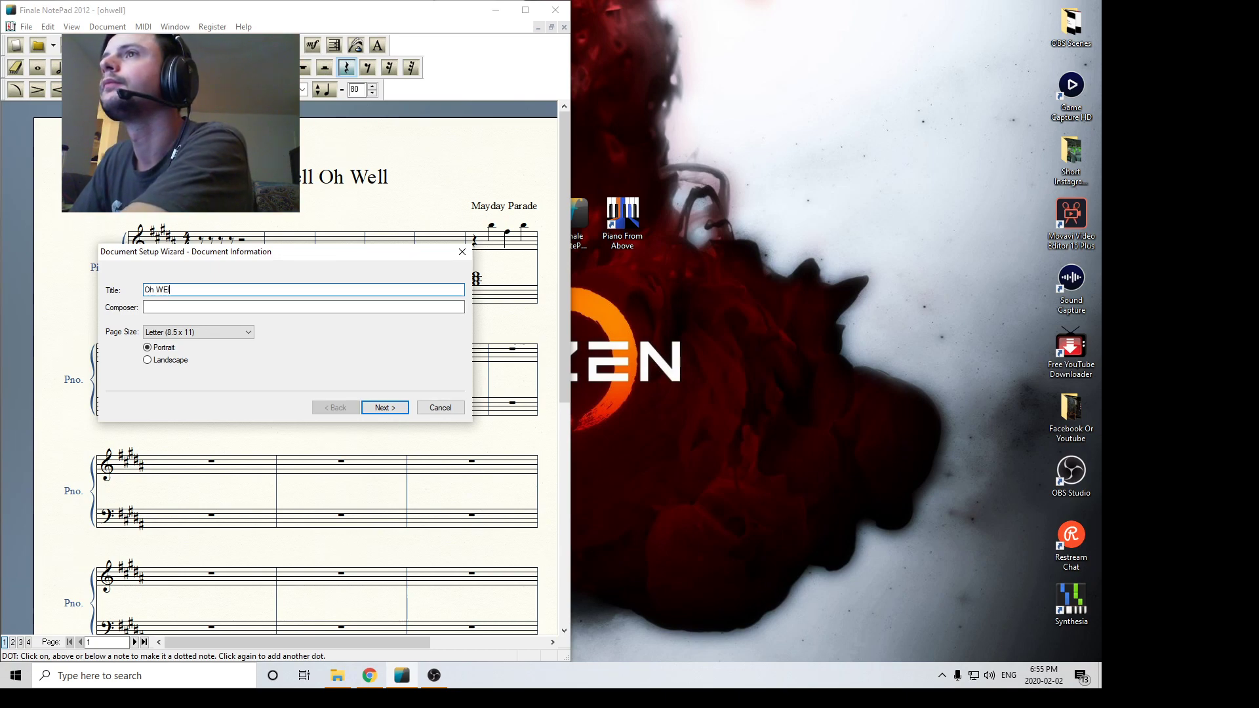
{"action": "key", "text": "BackSpace"}
{"action": "type", "text": "ell"}
{"action": "key", "text": "Tab"}
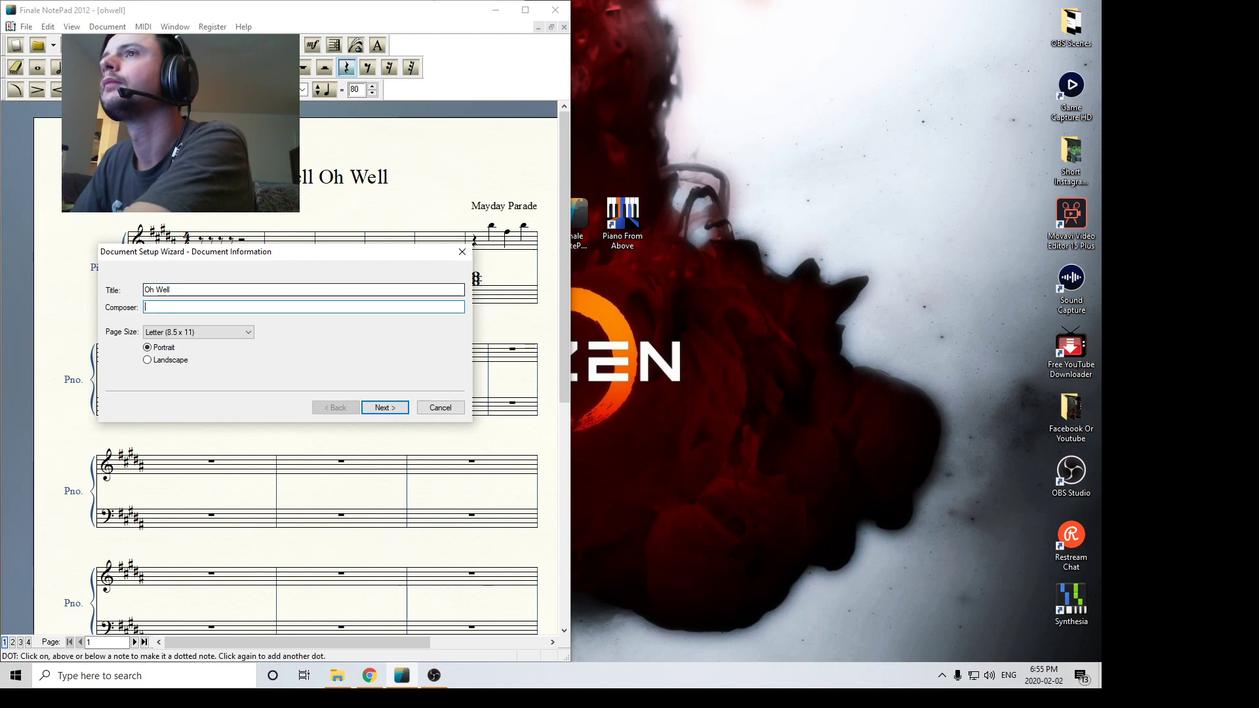
{"action": "type", "text": "Mayday Parade"}
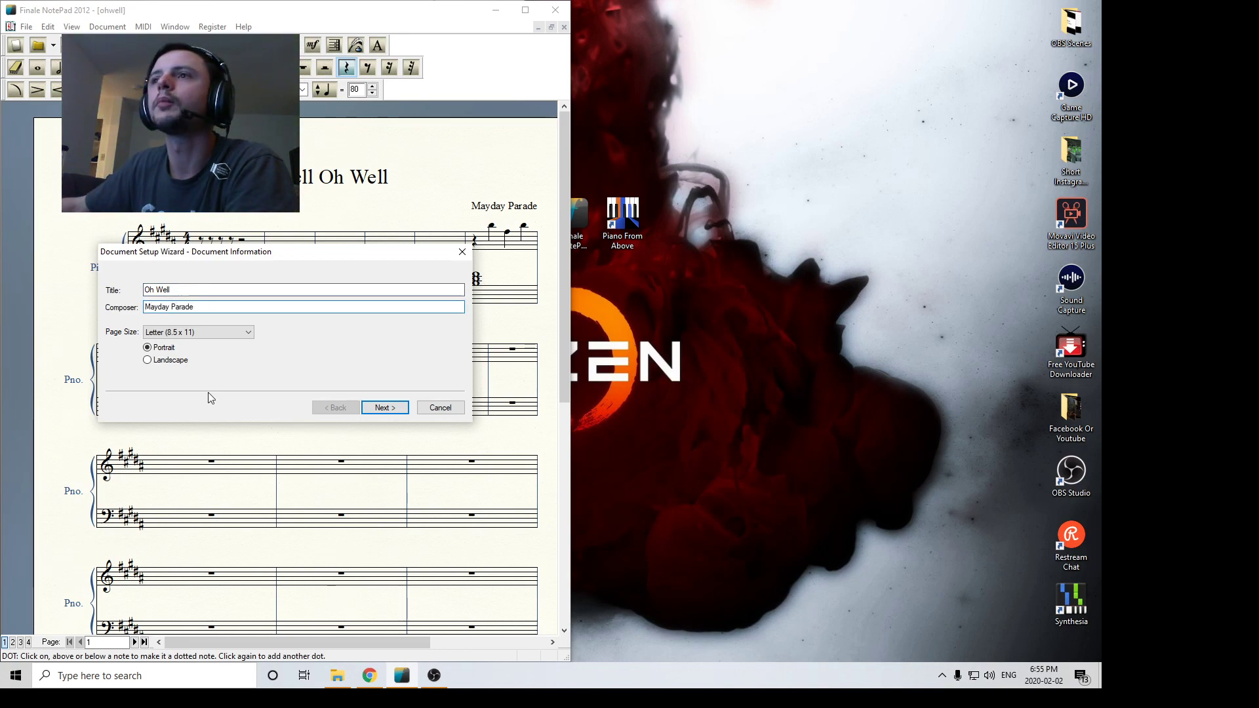
Add Piano from the Keyboards category as the score's instrument
{"action": "left_click", "coordinate": [386, 409]}
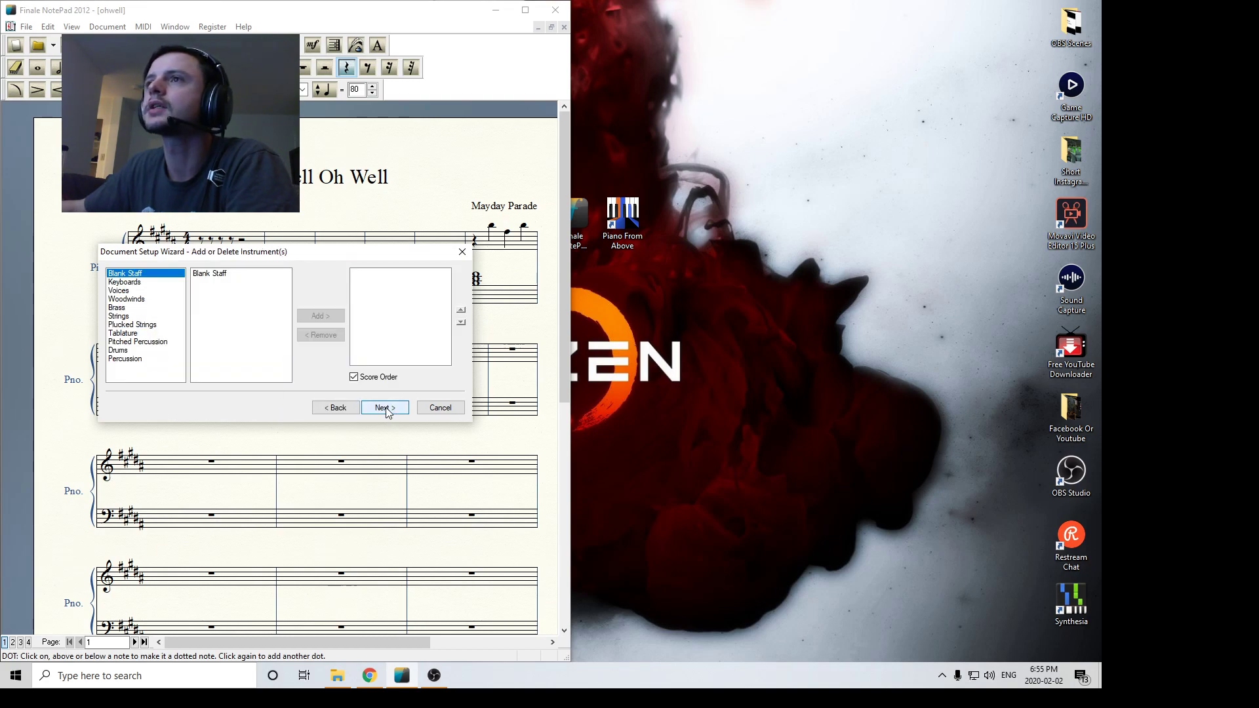
{"action": "left_click", "coordinate": [125, 283]}
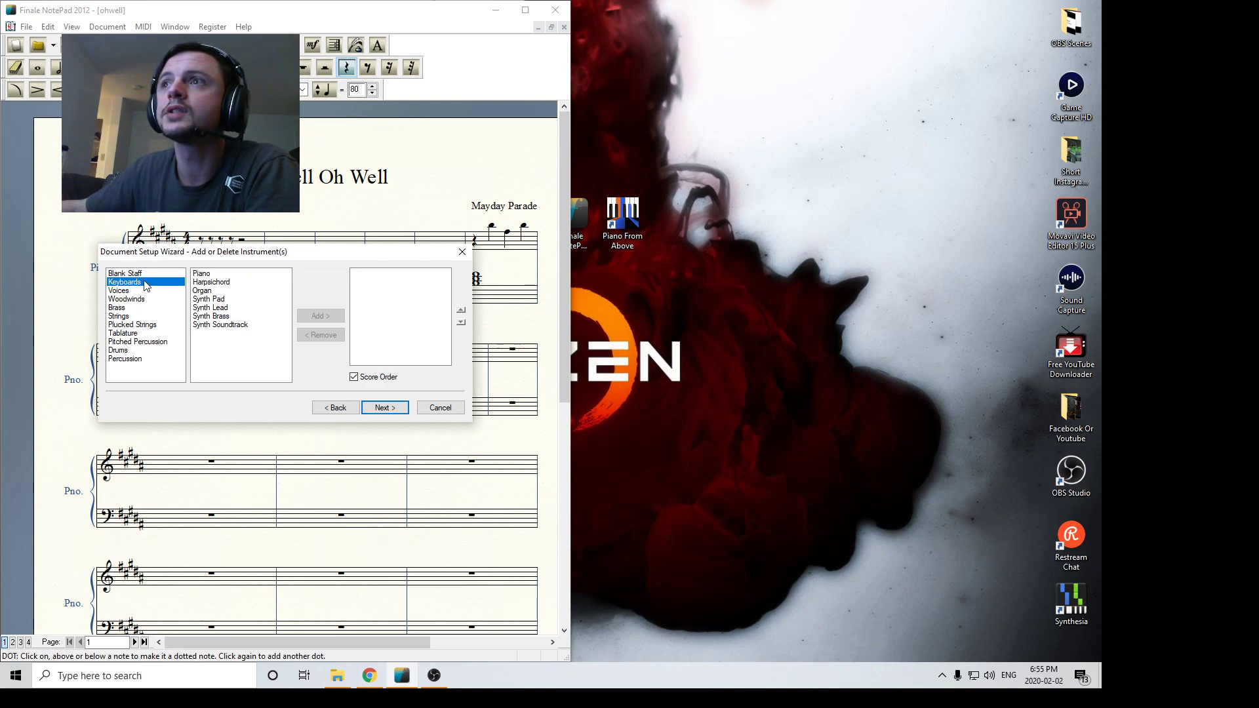
{"action": "left_click", "coordinate": [217, 274]}
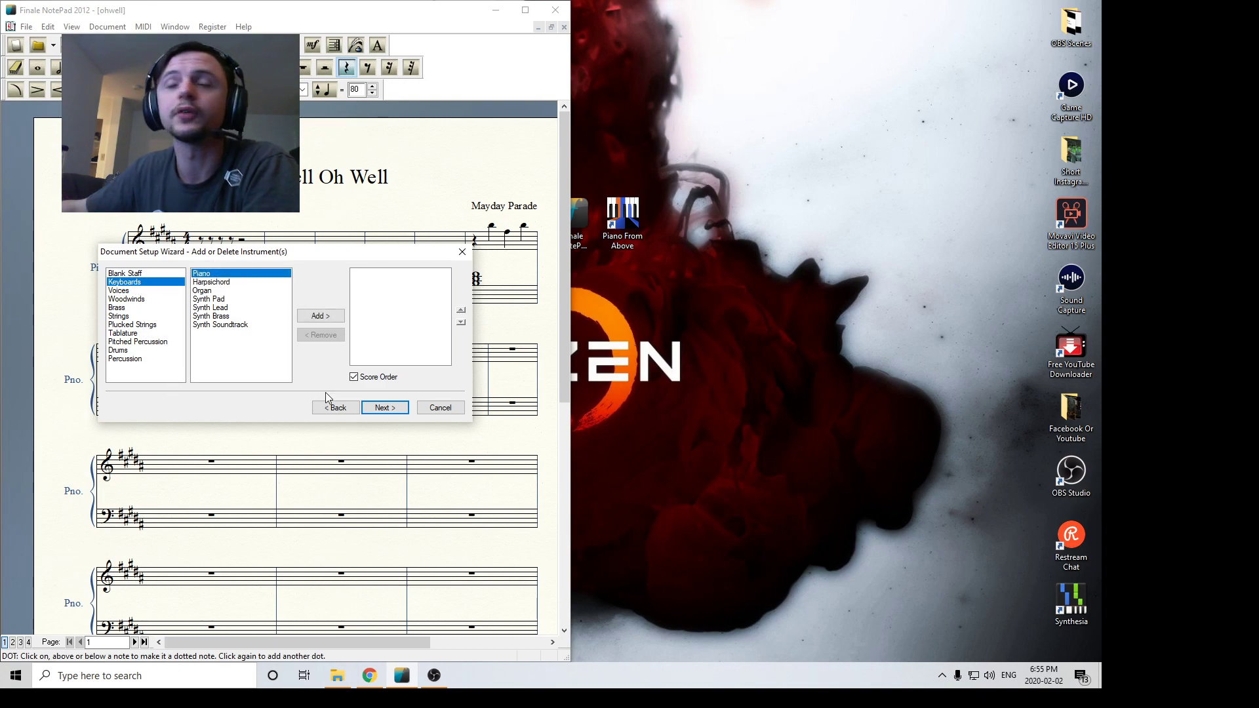
{"action": "left_click", "coordinate": [341, 317]}
On the Score Settings page, raise the concert key from C Major to B Major
{"action": "left_click", "coordinate": [401, 411]}
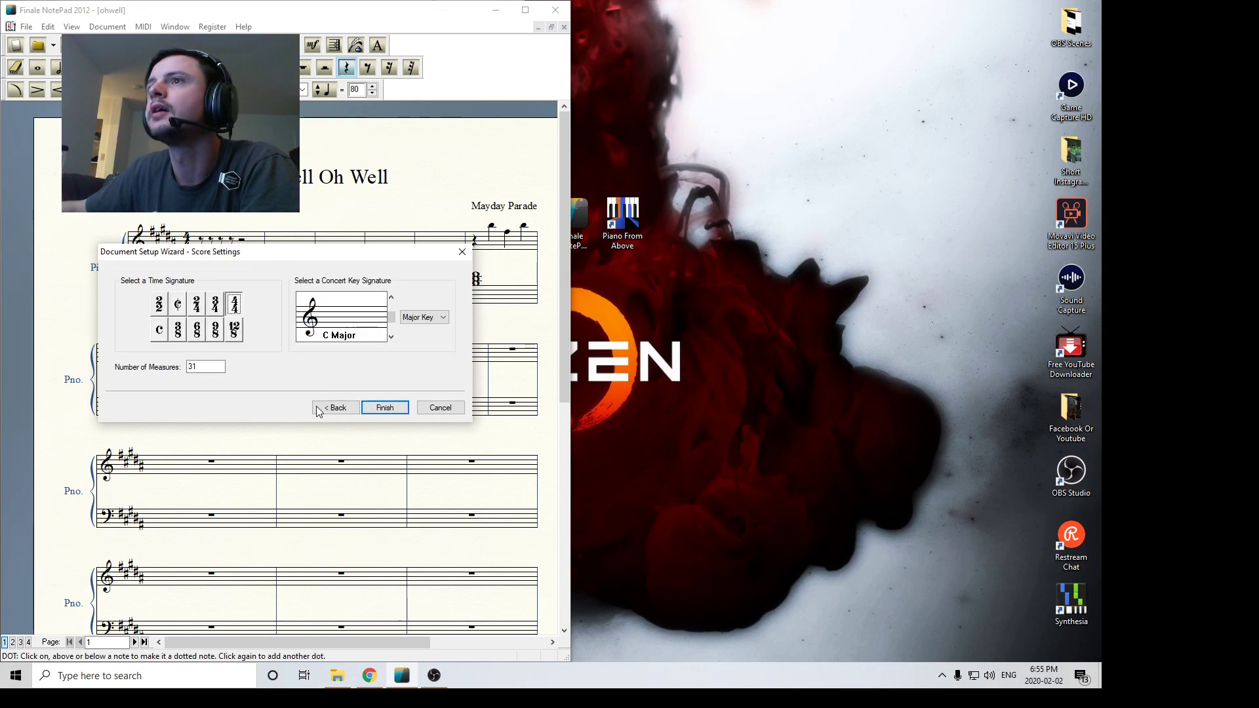
{"action": "left_click", "coordinate": [374, 677]}
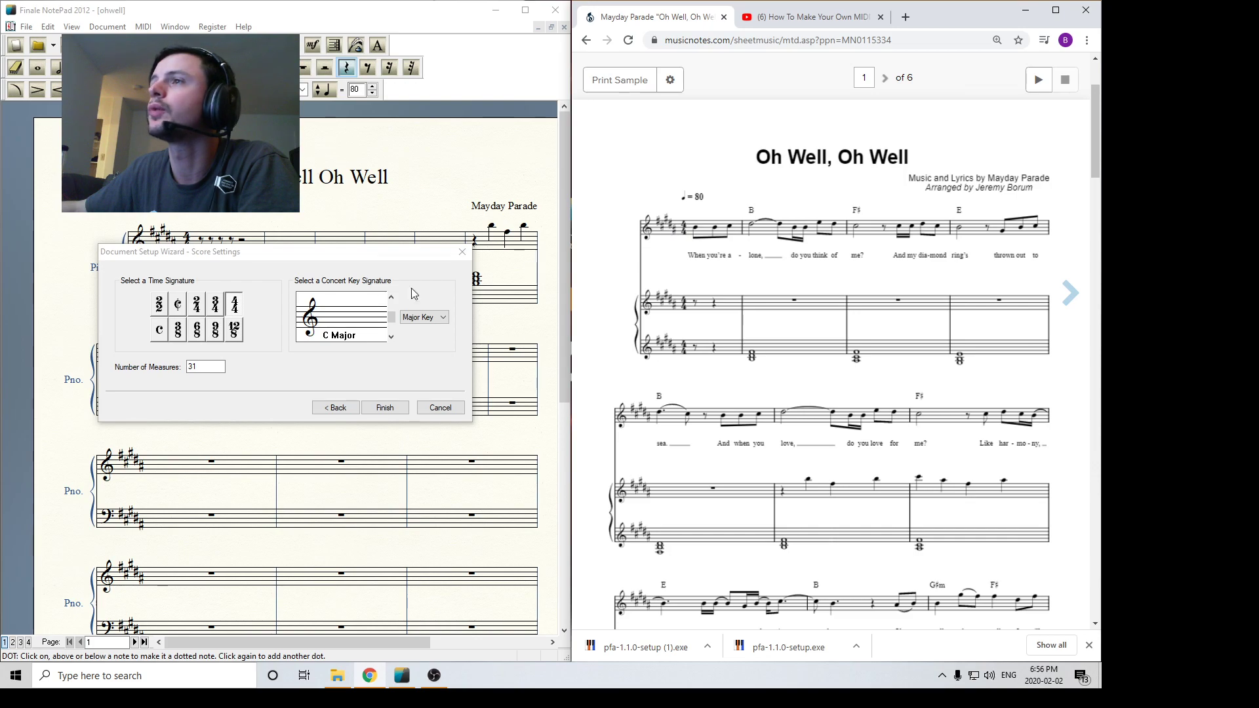
{"action": "left_click", "coordinate": [391, 297]}
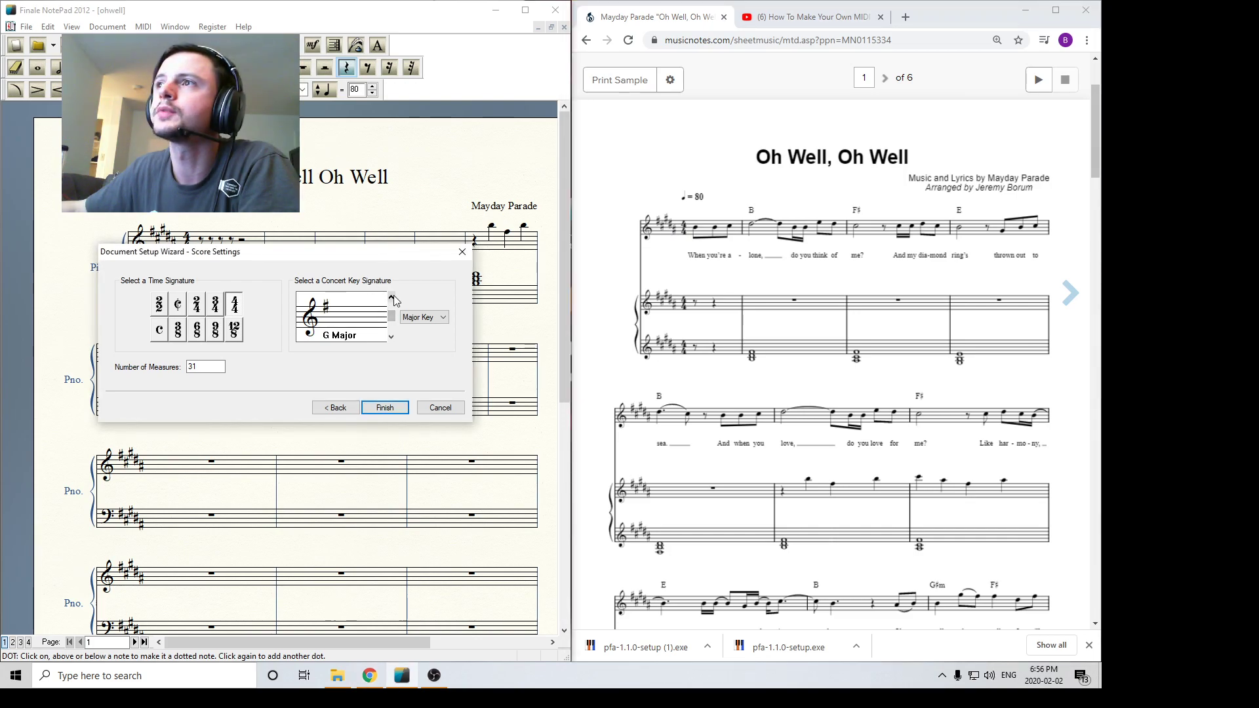
{"action": "left_click", "coordinate": [393, 297]}
{"action": "left_click", "coordinate": [392, 297]}
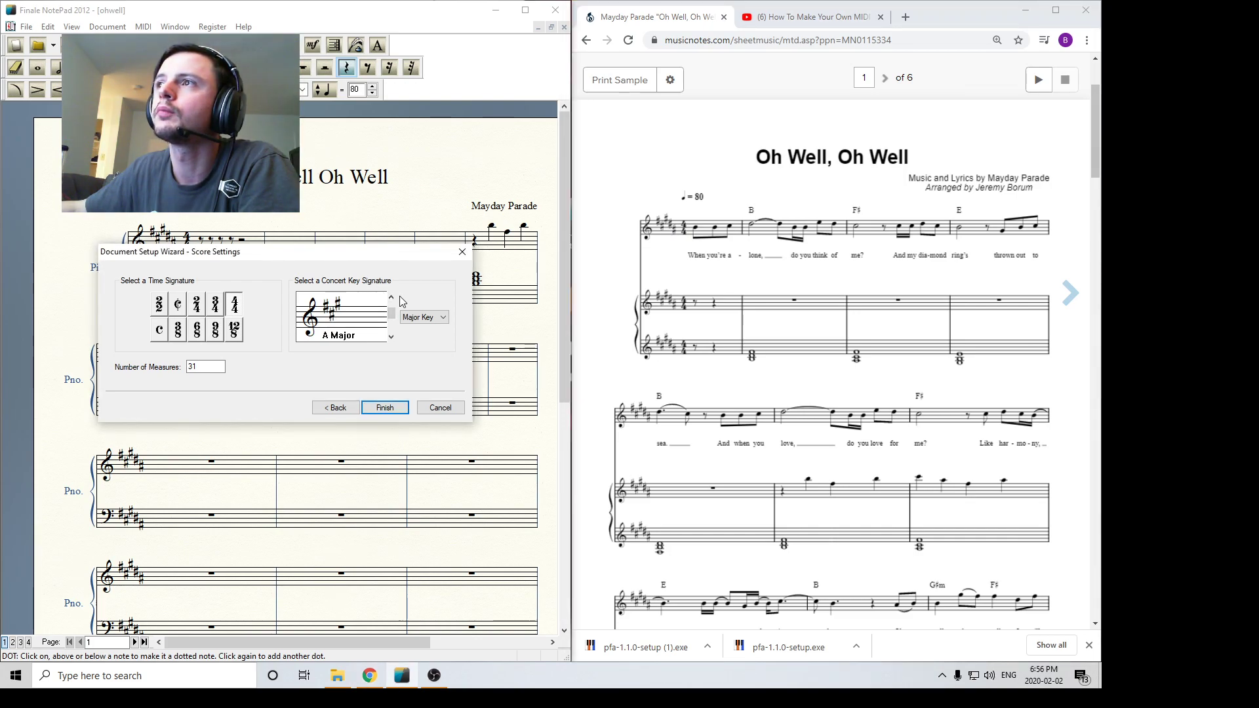
{"action": "left_click", "coordinate": [390, 298]}
{"action": "left_click", "coordinate": [391, 298]}
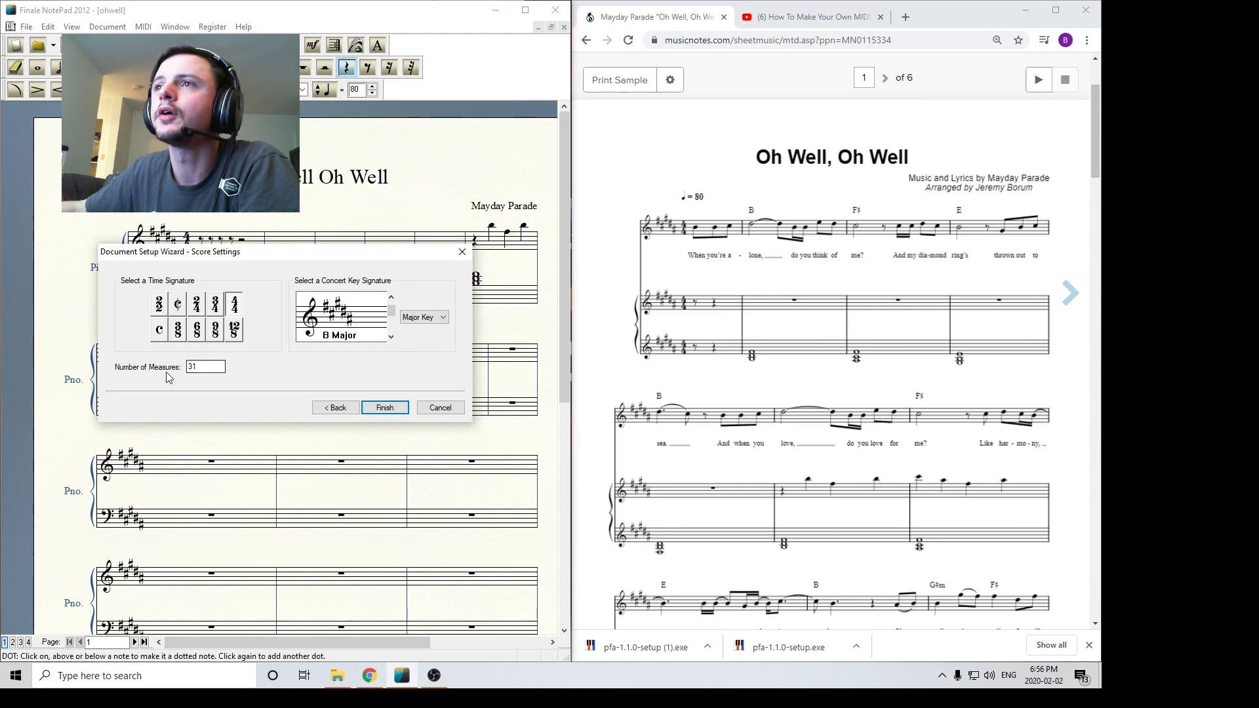
Change the number of measures from 31 to 1000 and finish the wizard
{"action": "left_click", "coordinate": [208, 368]}
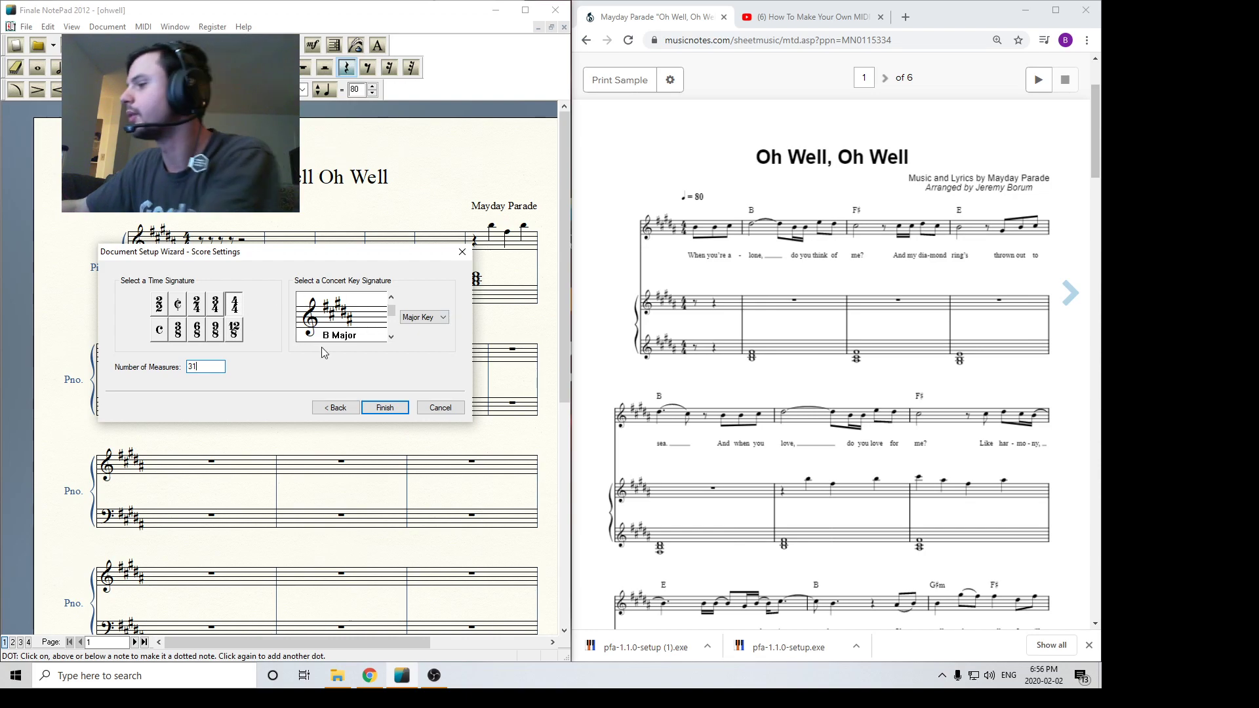
{"action": "key", "text": "BackSpace"}
{"action": "key", "text": "BackSpace"}
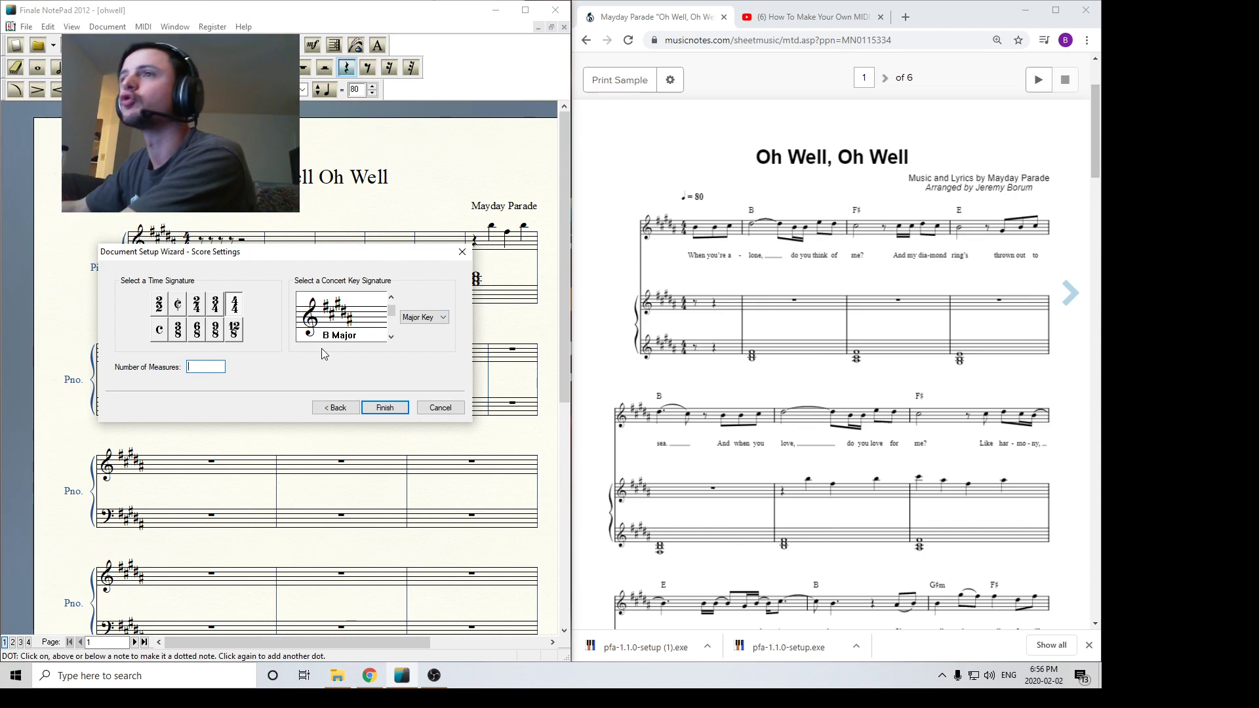
{"action": "type", "text": "1000"}
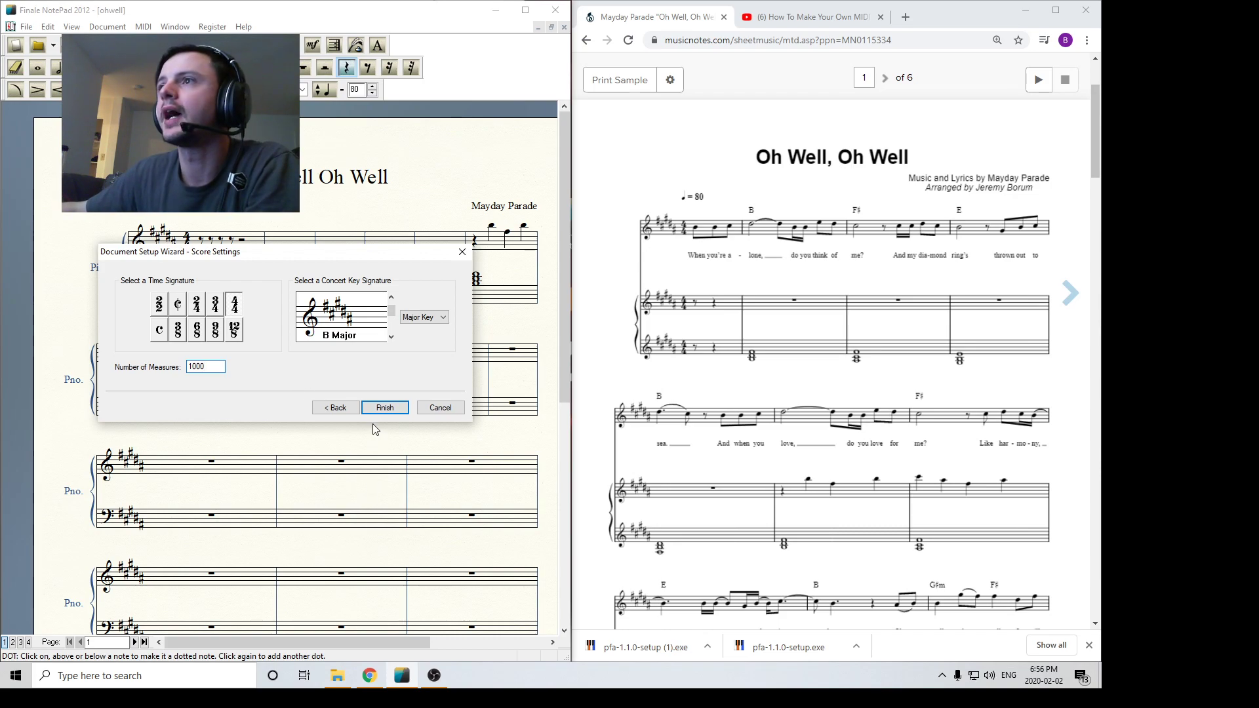
{"action": "left_click", "coordinate": [382, 408]}
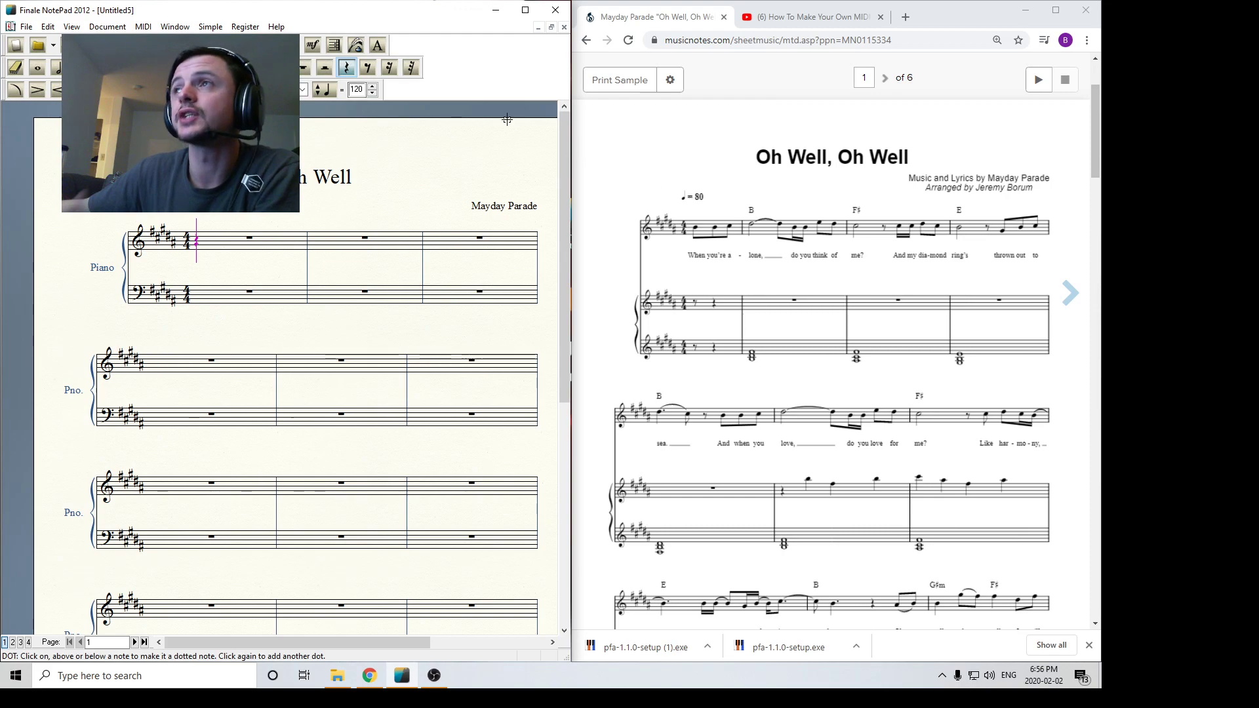
Change the score's tempo from 120 to 80
{"action": "double_click", "coordinate": [357, 89]}
{"action": "key", "text": "BackSpace"}
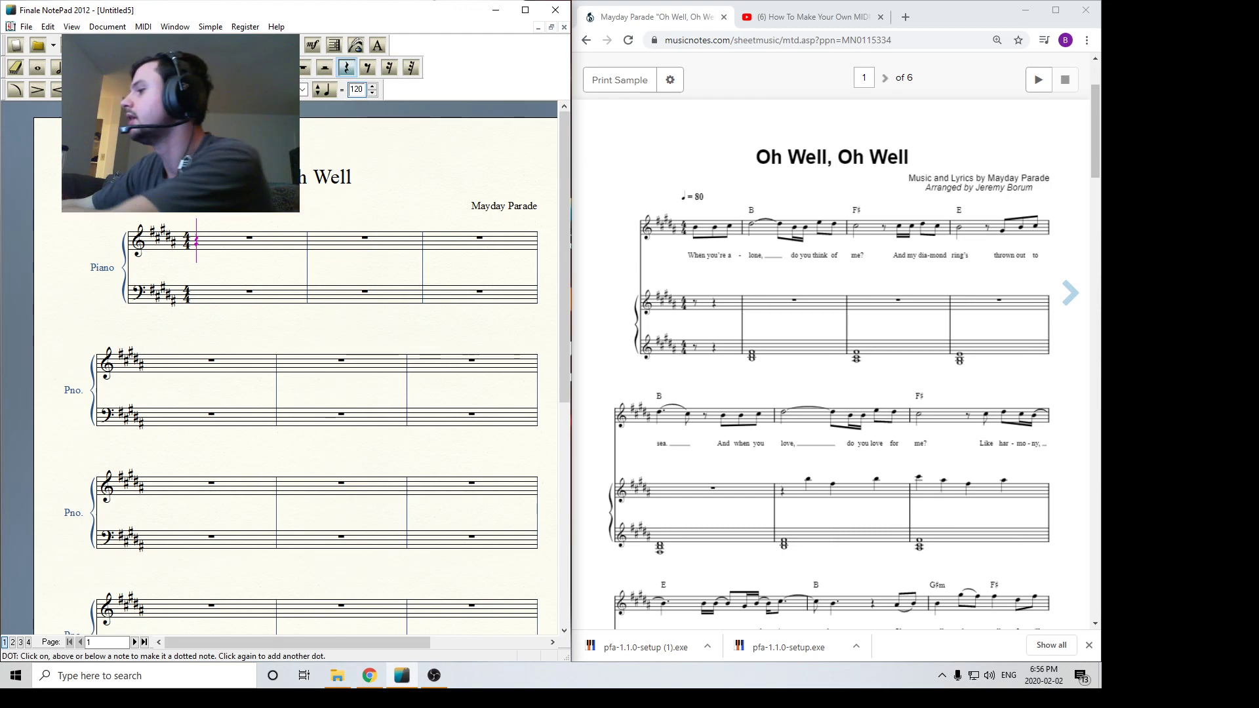
{"action": "type", "text": "80"}
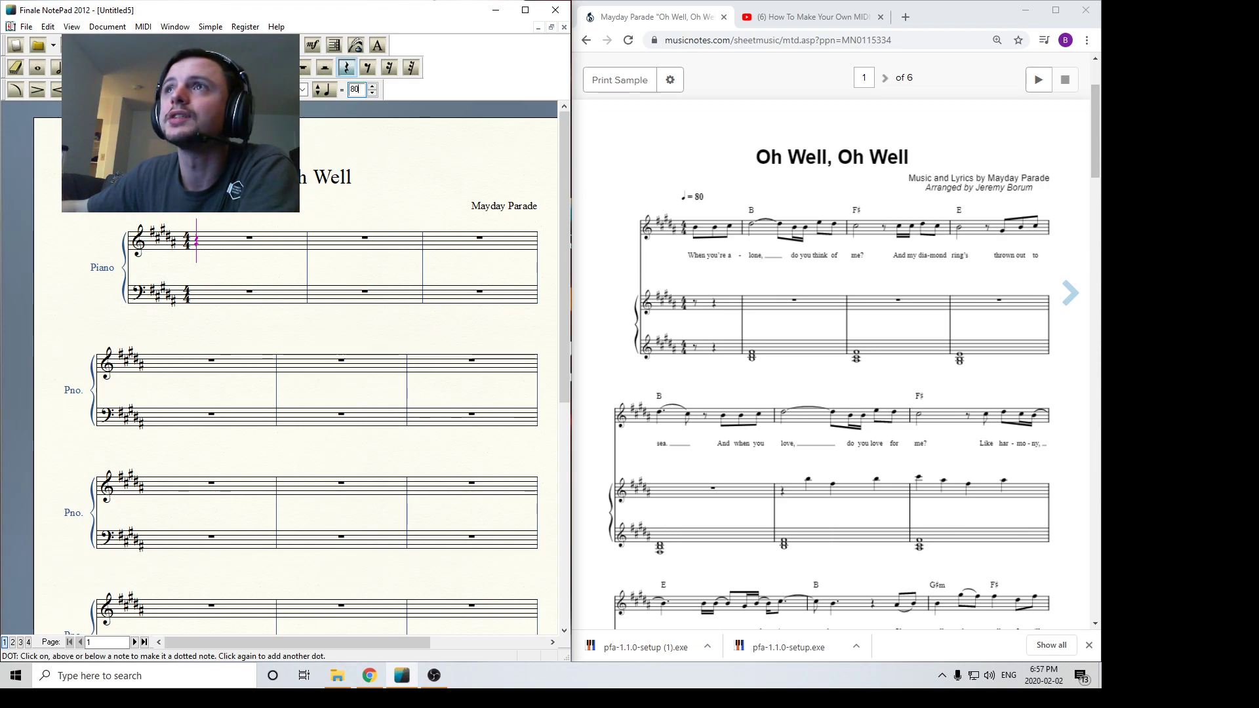
Enter a two-note whole-note chord in the first treble measure
{"action": "left_click", "coordinate": [39, 68]}
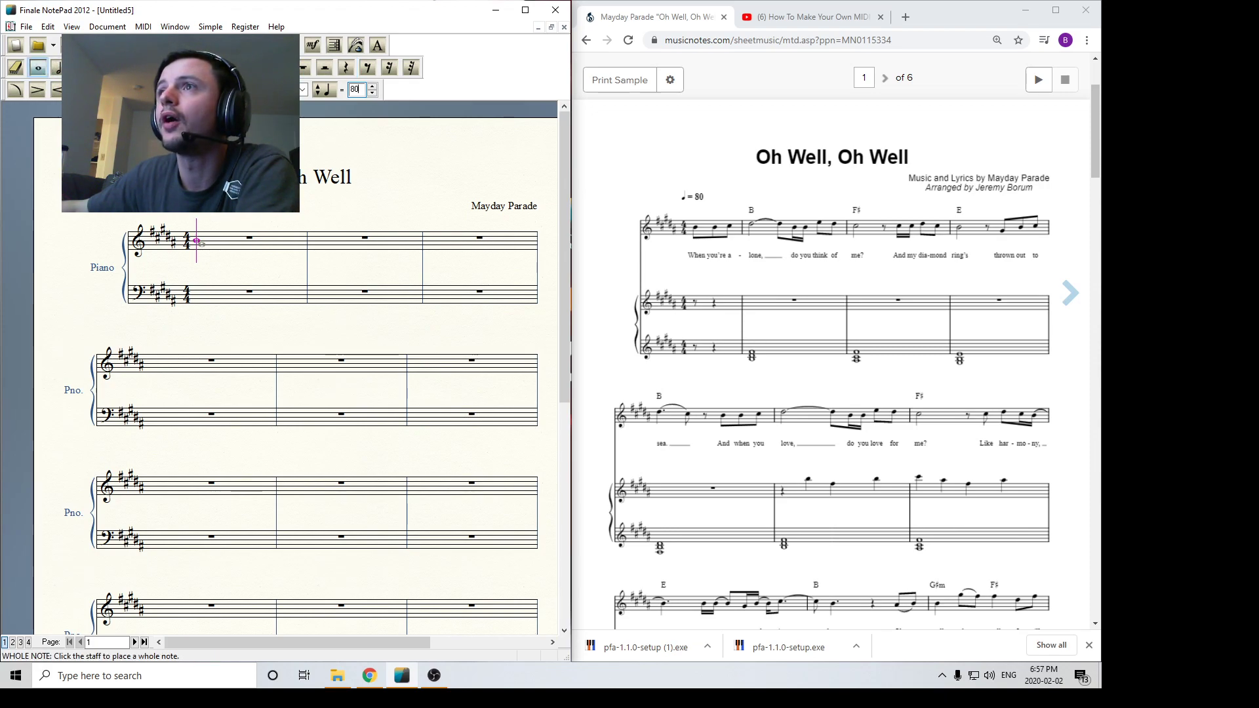
{"action": "left_click", "coordinate": [203, 249]}
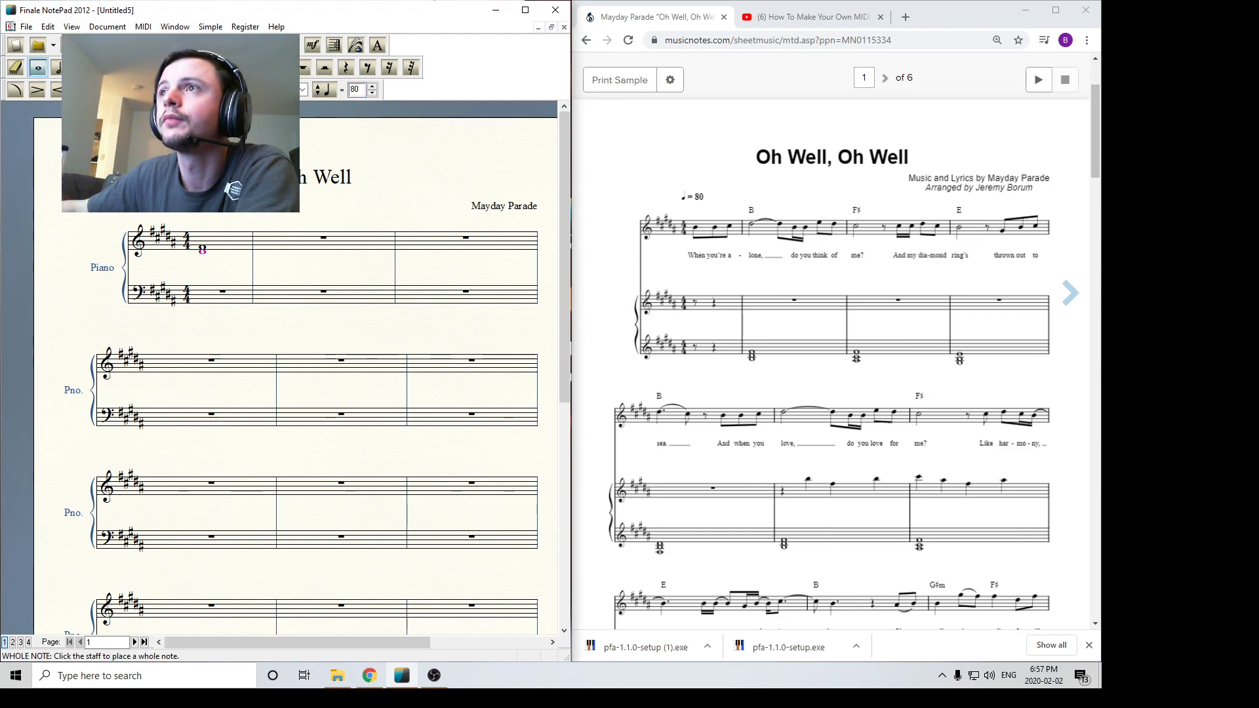
{"action": "left_click", "coordinate": [204, 254]}
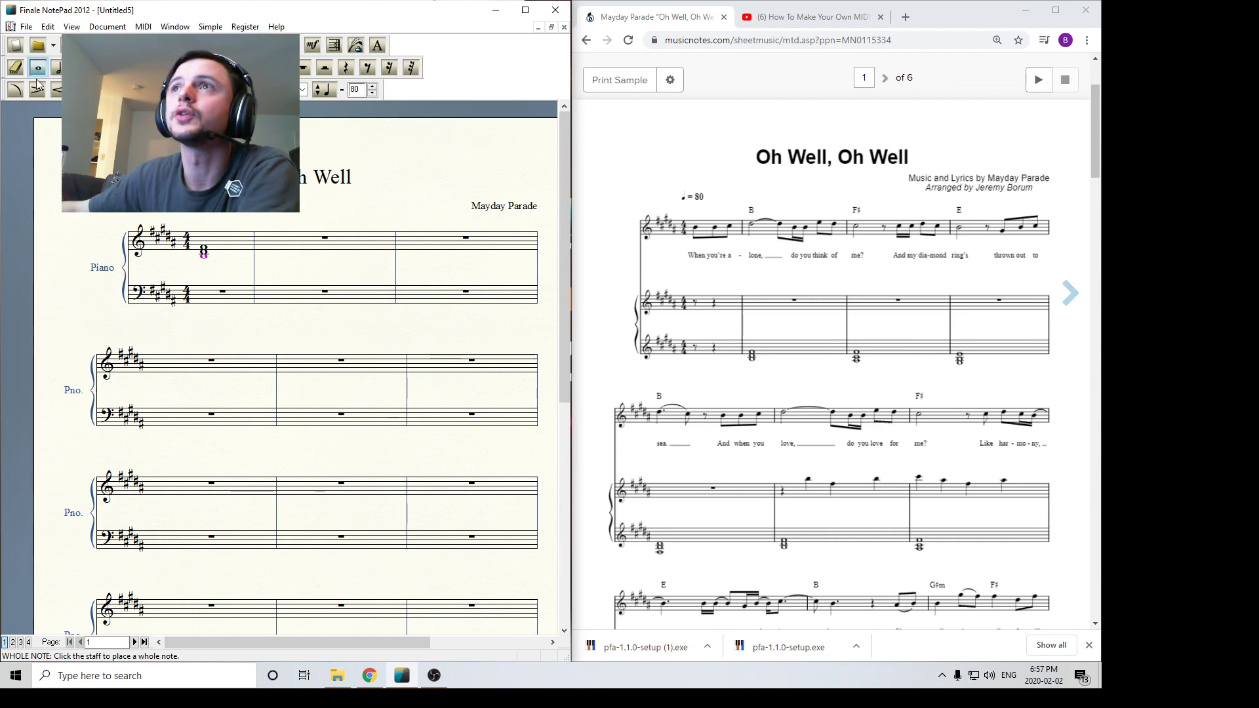
Drag the whole-note chord from treble measure 1 down onto bass measure 1
{"action": "key", "text": "Escape"}
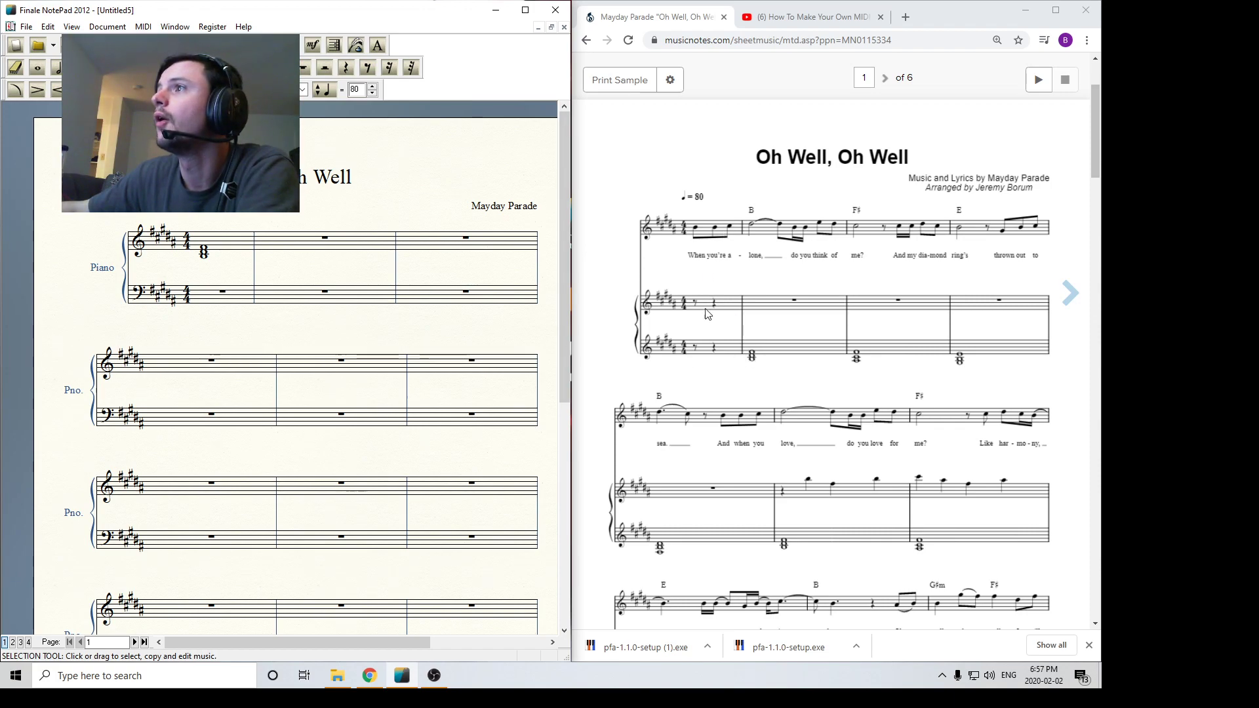
{"action": "left_click", "coordinate": [213, 246]}
{"action": "mouse_move", "coordinate": [189, 283]}
{"action": "left_mouse_down"}
{"action": "mouse_move", "coordinate": [309, 303]}
{"action": "mouse_move", "coordinate": [191, 299]}
{"action": "left_mouse_up"}
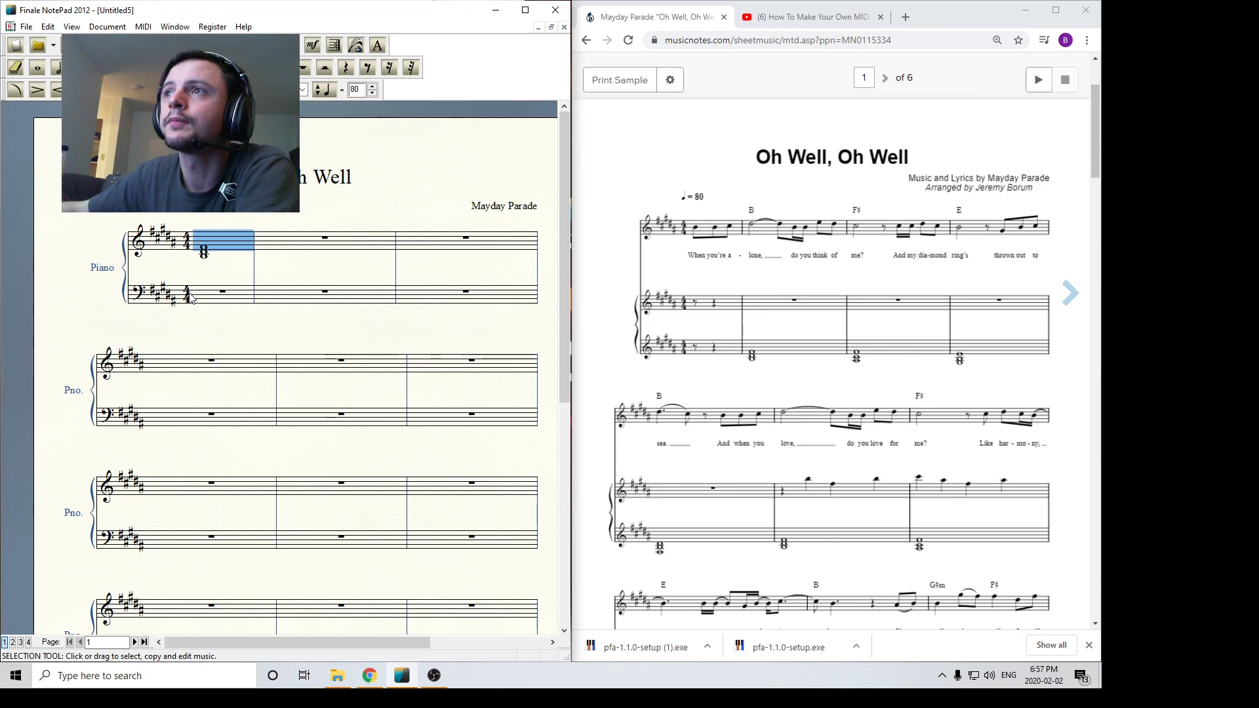
{"action": "left_click_drag", "start_coordinate": [189, 254], "coordinate": [202, 303]}
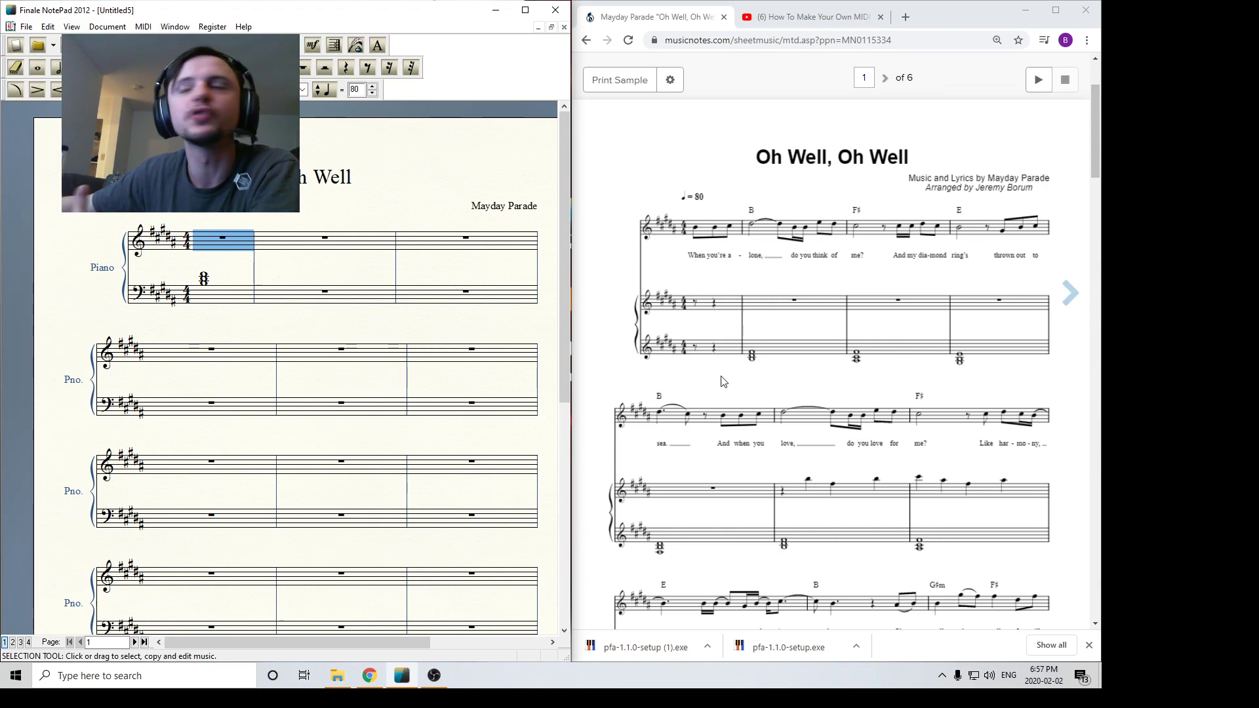
{"action": "scroll", "coordinate": [646, 357], "scroll_direction": "down", "scroll_amount": 5}
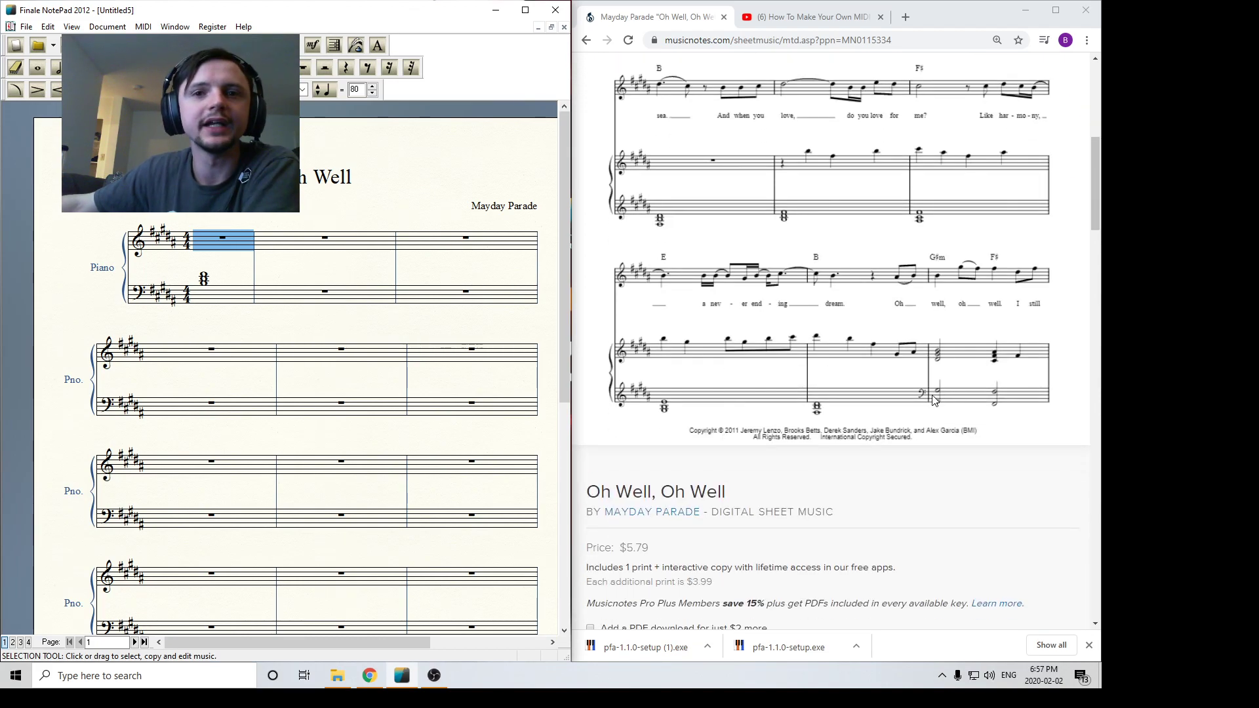
{"action": "scroll", "coordinate": [930, 401], "scroll_direction": "up", "scroll_amount": 7}
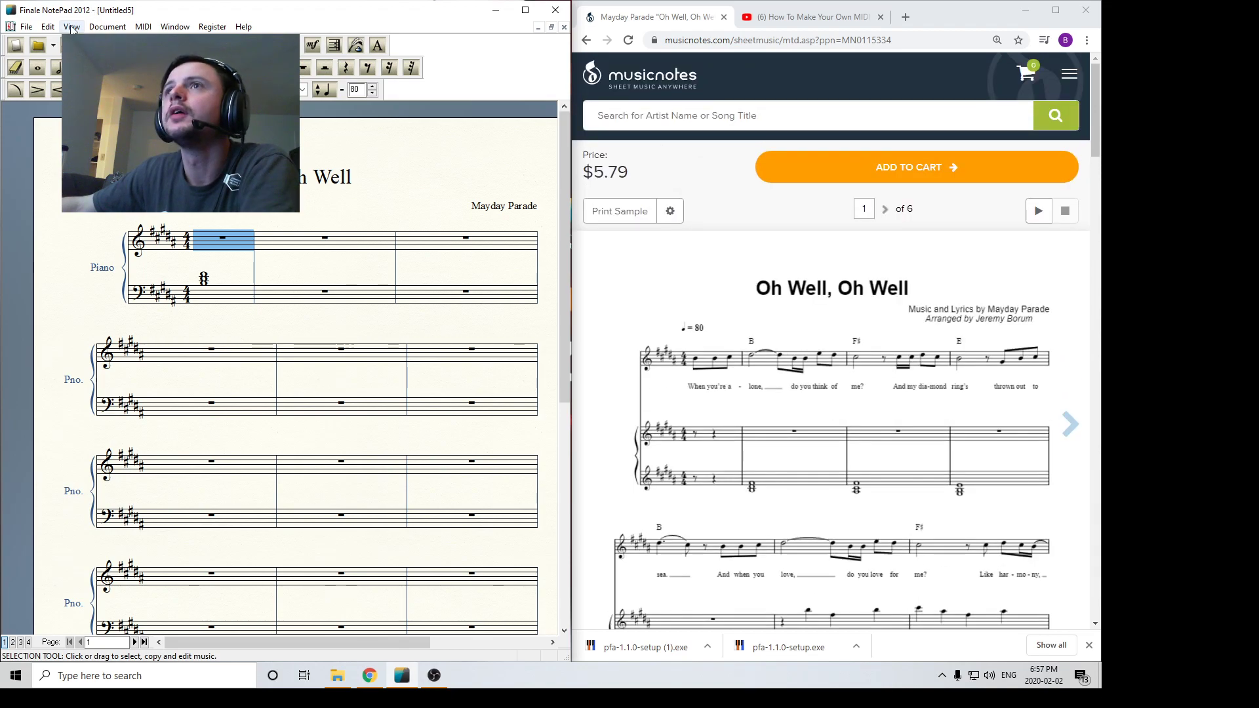
{"action": "left_click", "coordinate": [26, 26]}
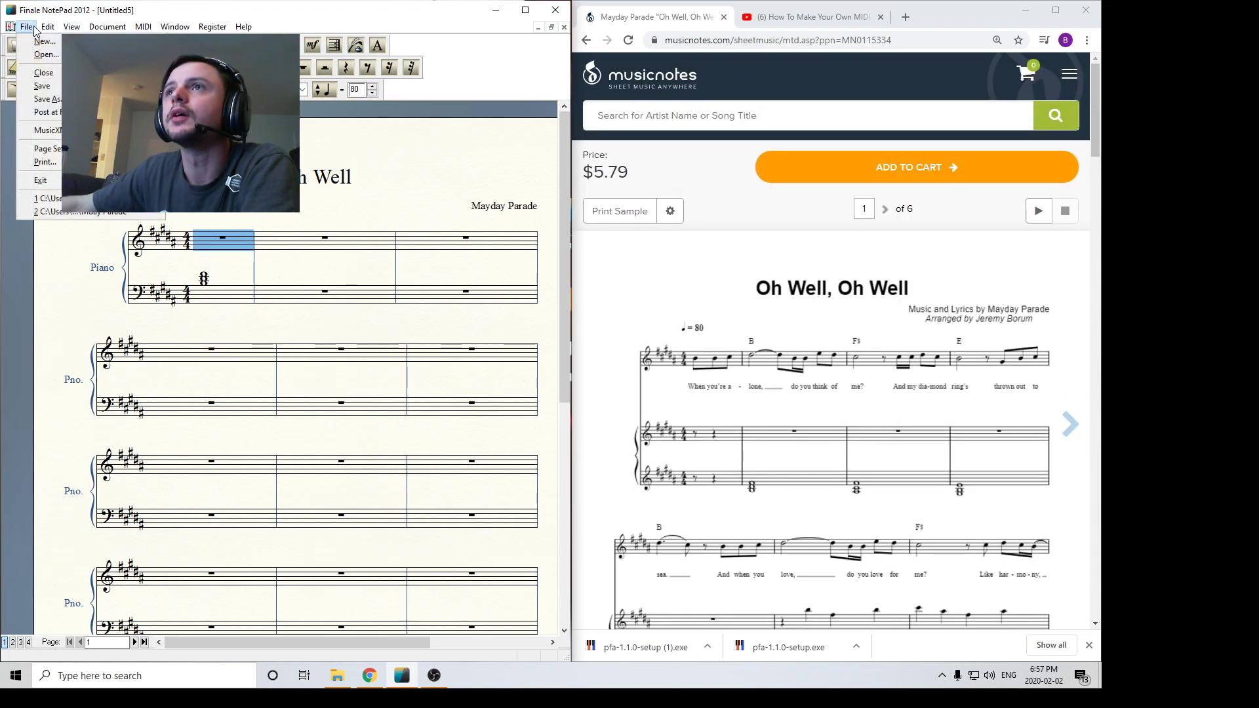
{"action": "left_click", "coordinate": [40, 59]}
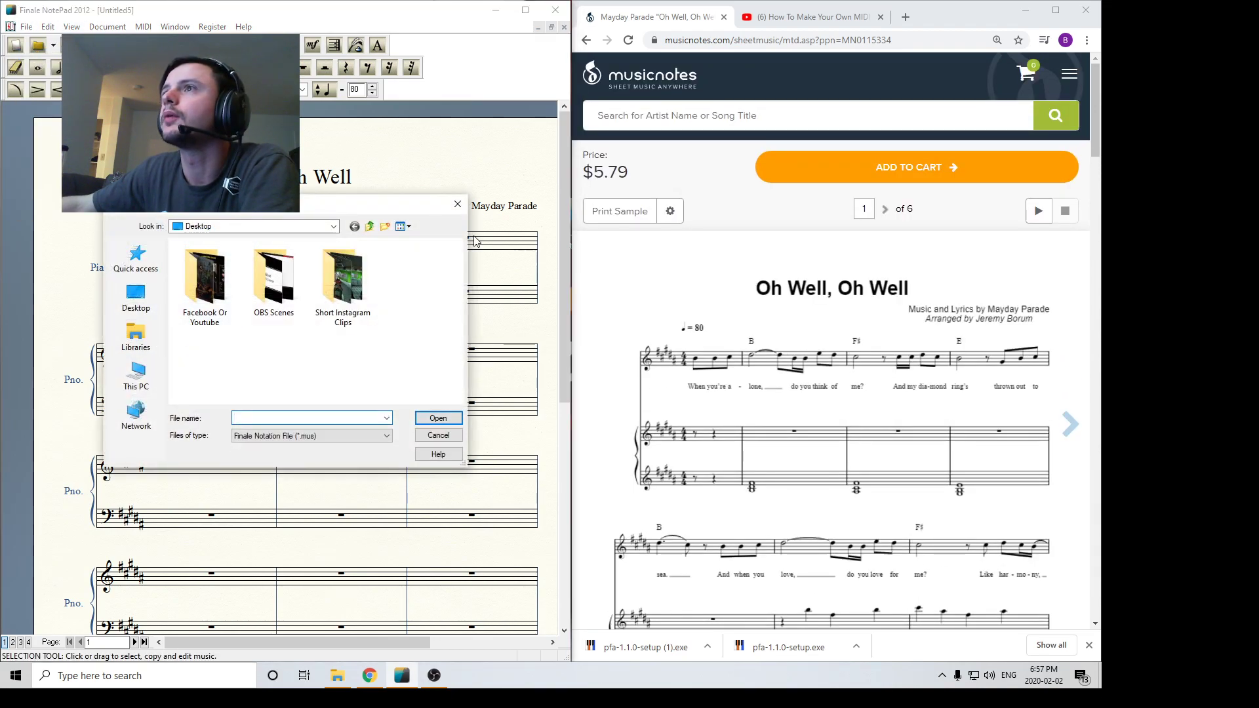
{"action": "left_click", "coordinate": [457, 204]}
{"action": "left_click", "coordinate": [26, 26]}
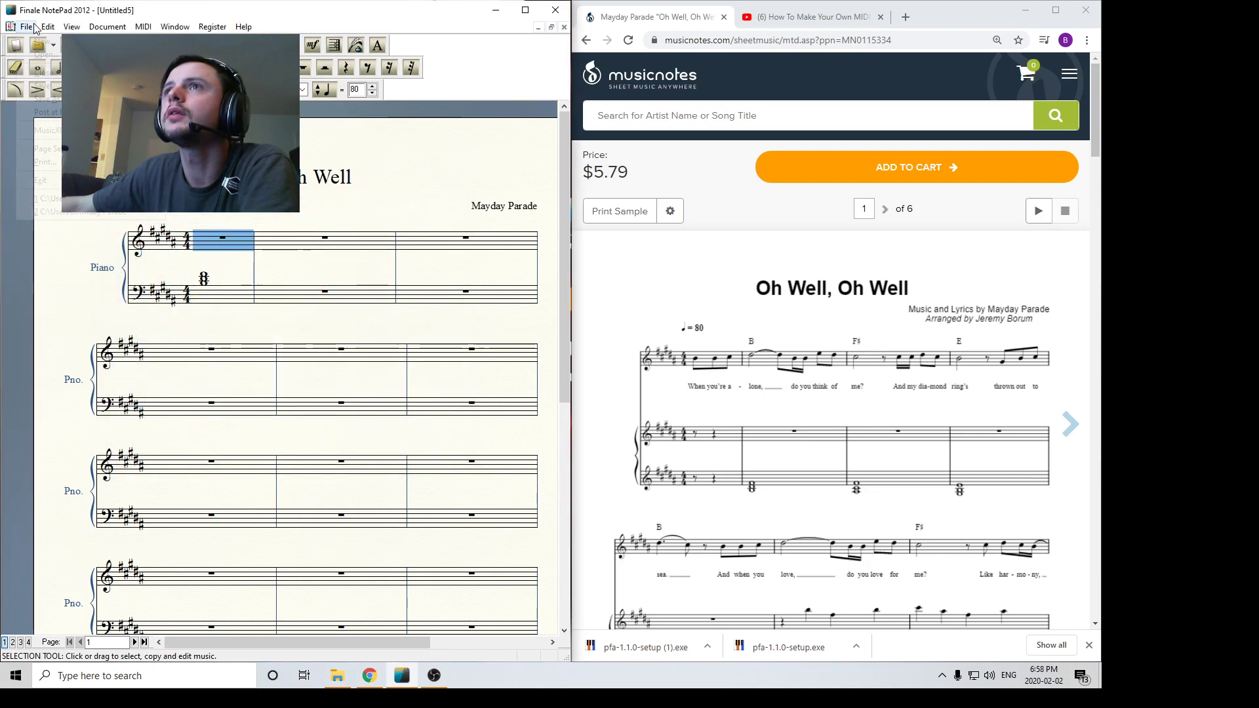
{"action": "left_click", "coordinate": [68, 212]}
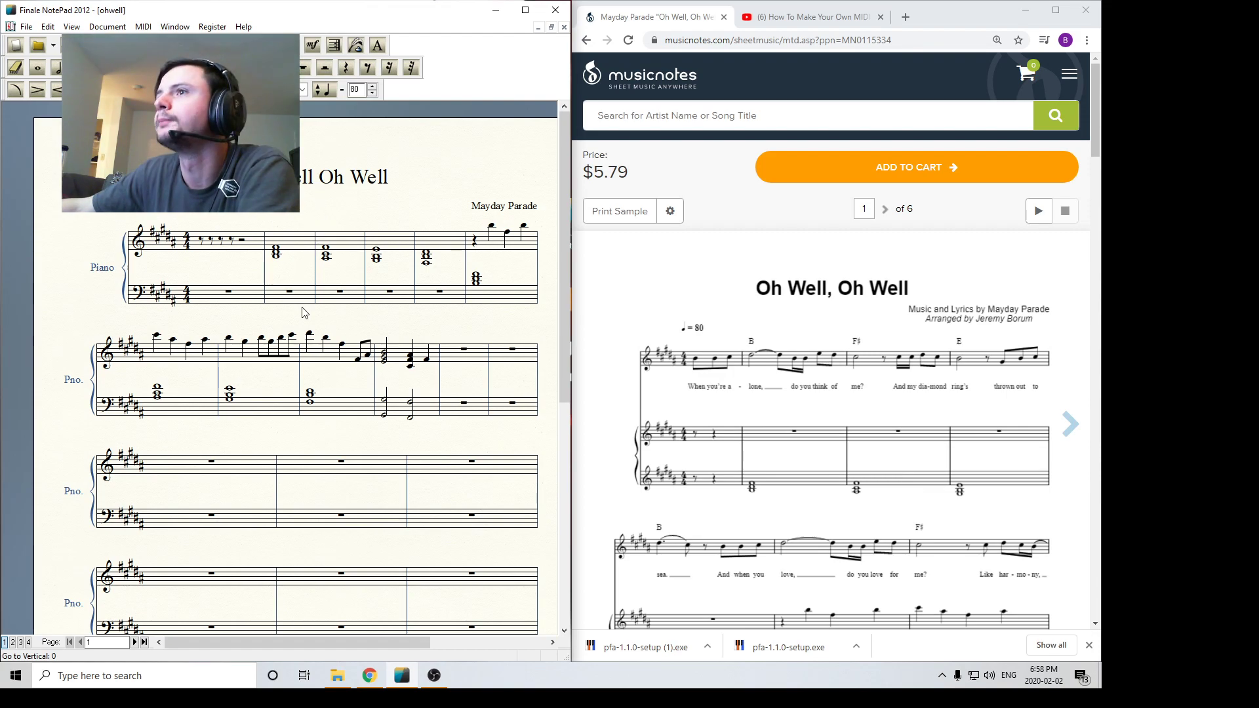
{"action": "scroll", "coordinate": [304, 312], "scroll_direction": "down", "scroll_amount": 1}
{"action": "scroll", "coordinate": [705, 490], "scroll_direction": "down", "scroll_amount": 8}
{"action": "scroll", "coordinate": [705, 490], "scroll_direction": "up", "scroll_amount": 4}
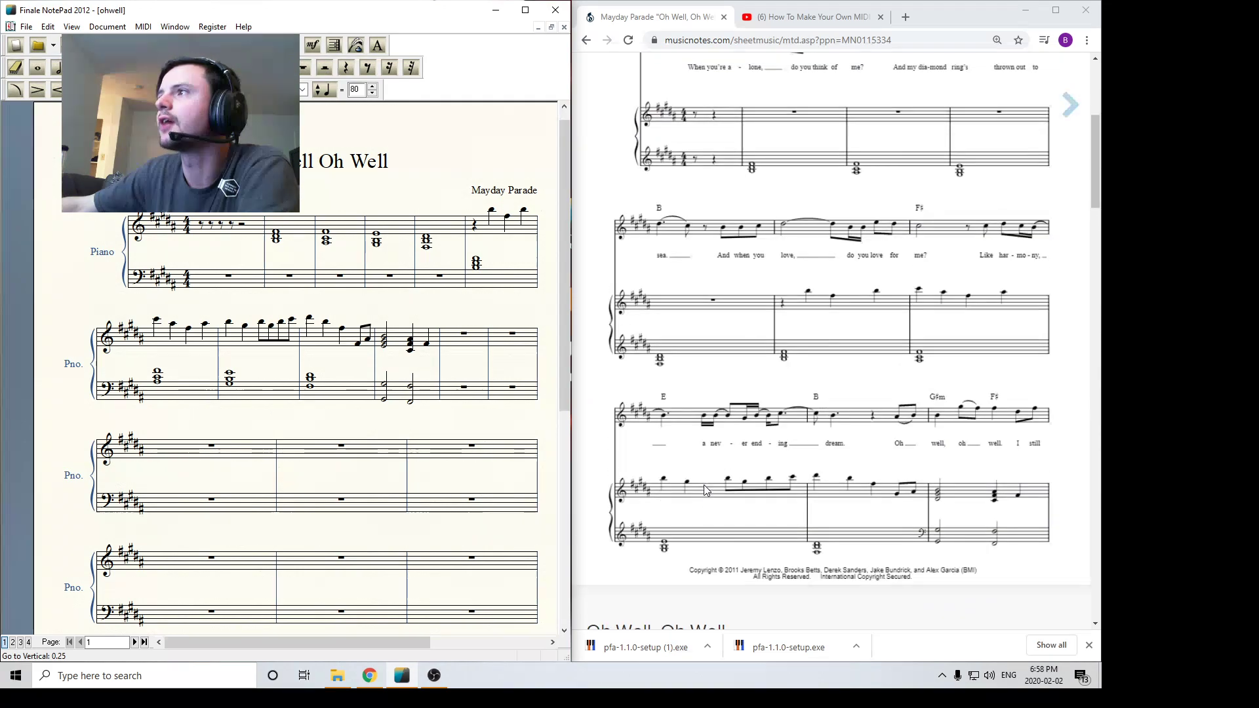
{"action": "scroll", "coordinate": [705, 490], "scroll_direction": "up", "scroll_amount": 5}
{"action": "scroll", "coordinate": [705, 490], "scroll_direction": "down", "scroll_amount": 4}
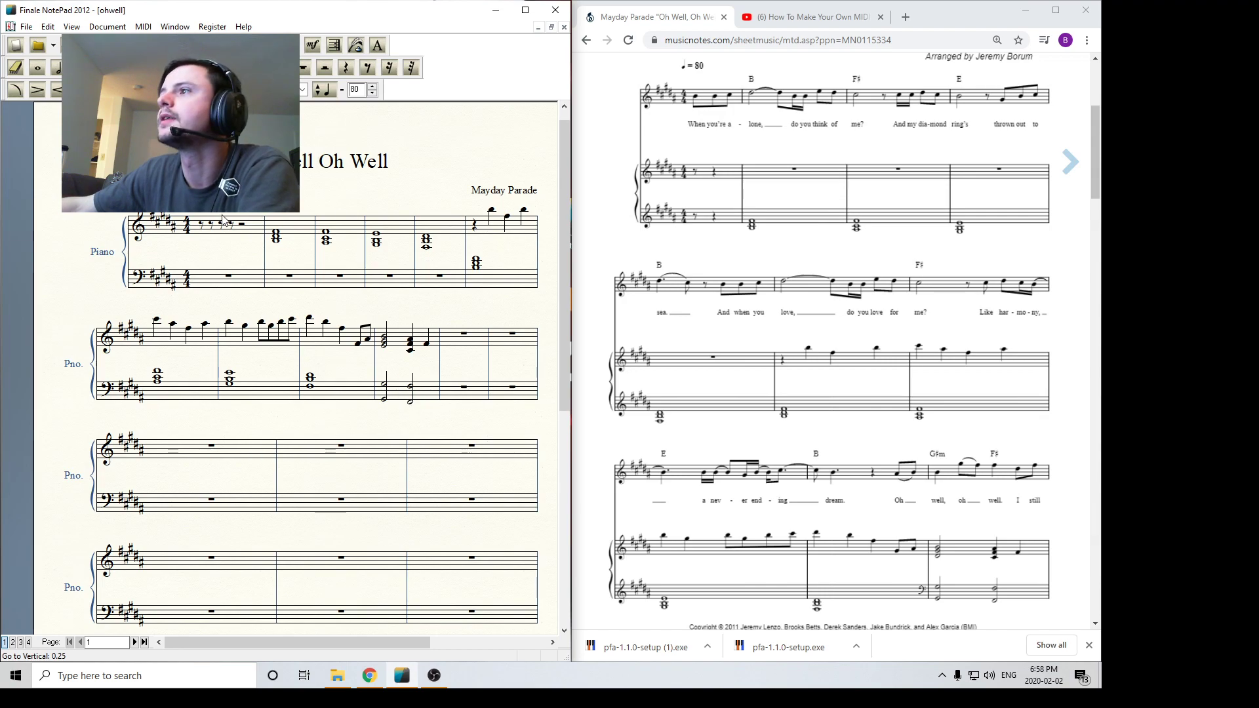
{"action": "scroll", "coordinate": [868, 522], "scroll_direction": "up", "scroll_amount": 3}
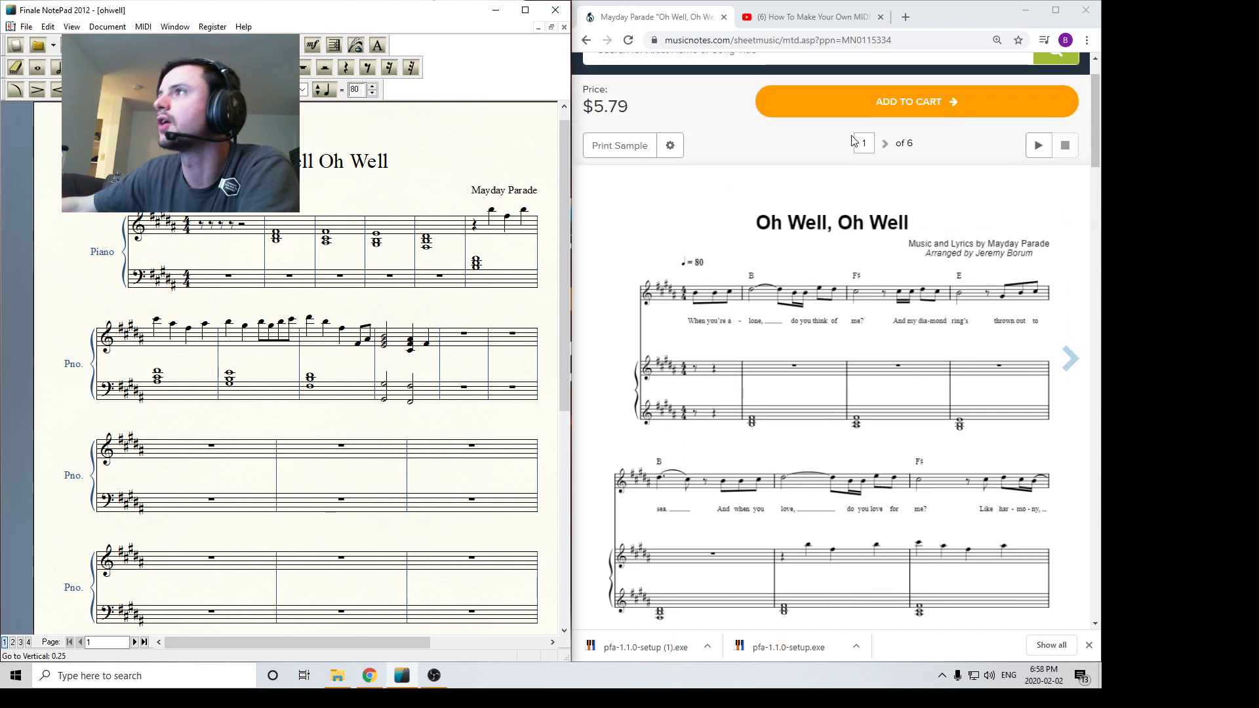
{"action": "scroll", "coordinate": [804, 282], "scroll_direction": "down", "scroll_amount": 1}
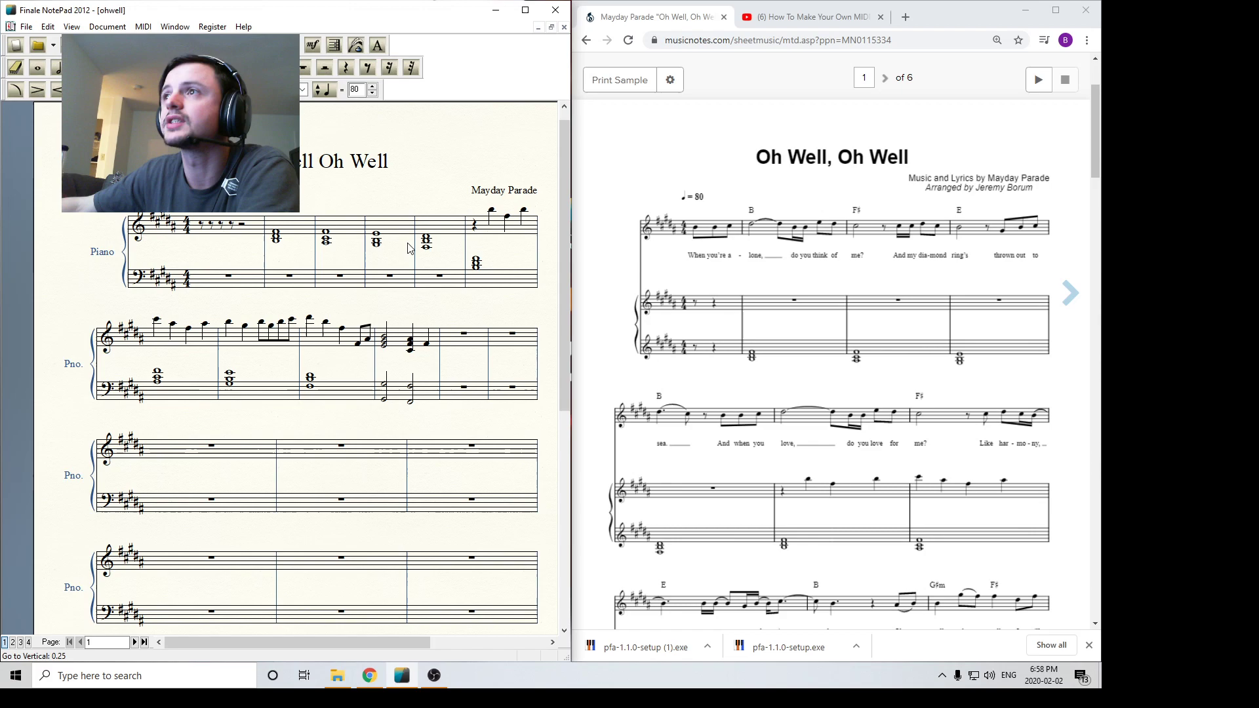
{"action": "left_click", "coordinate": [420, 343]}
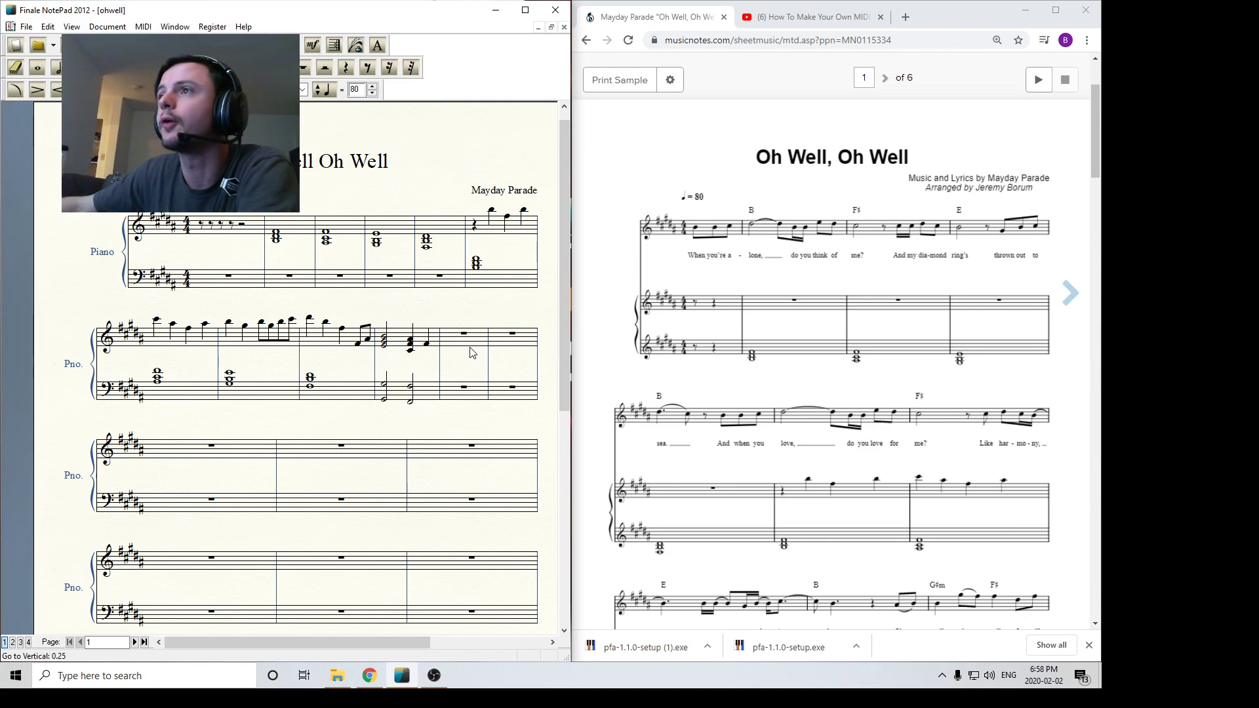
Save the score to the Desktop as MIDI File (*.mid) named ohwell.mid, then close the dialog
{"action": "left_click", "coordinate": [26, 27]}
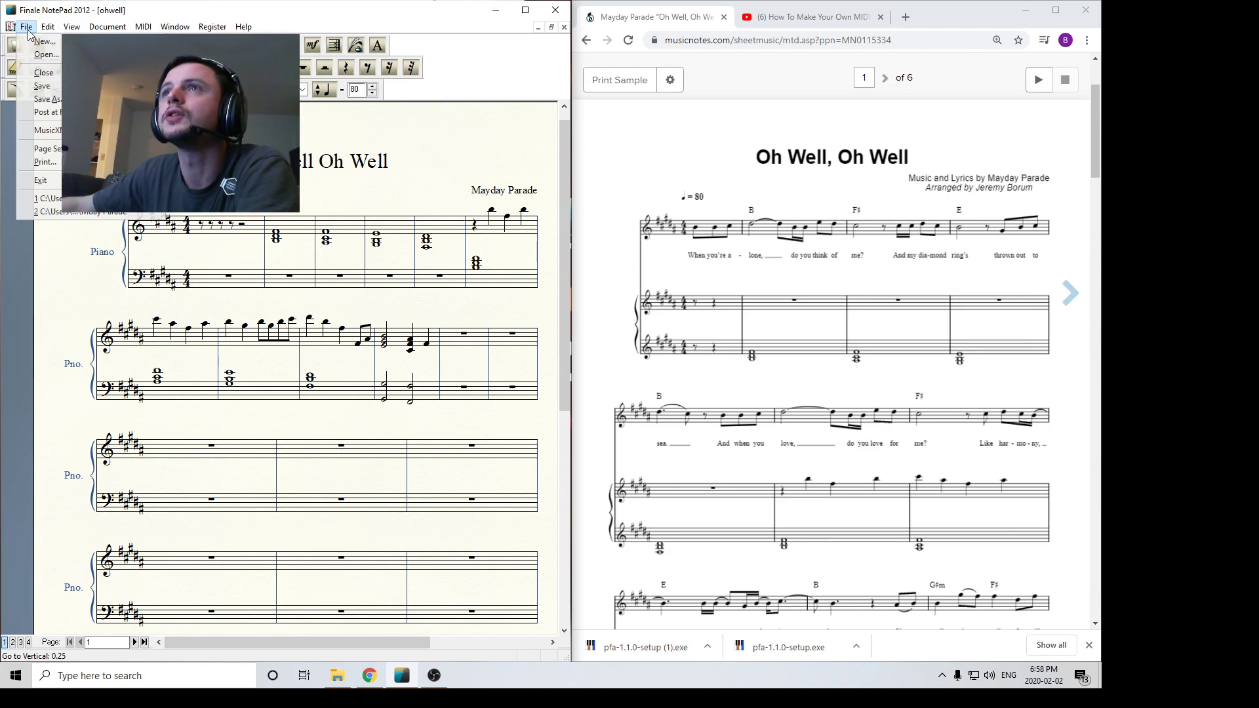
{"action": "left_click", "coordinate": [40, 99]}
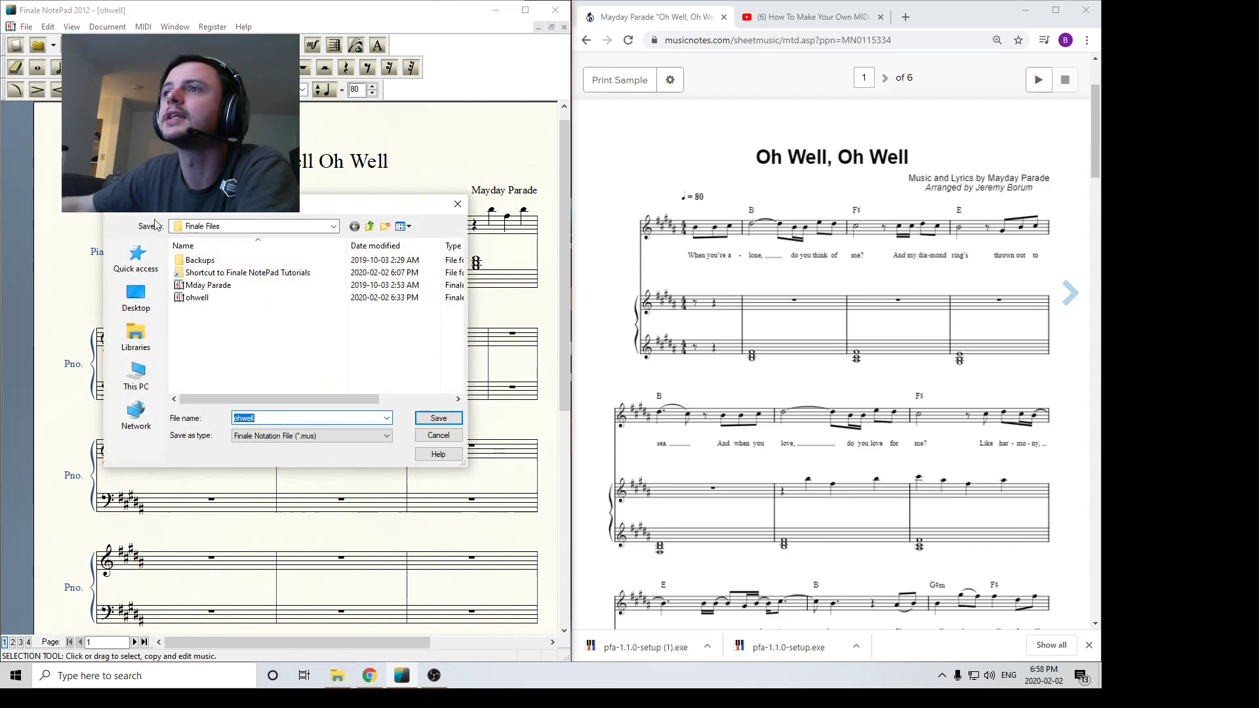
{"action": "left_click", "coordinate": [281, 437]}
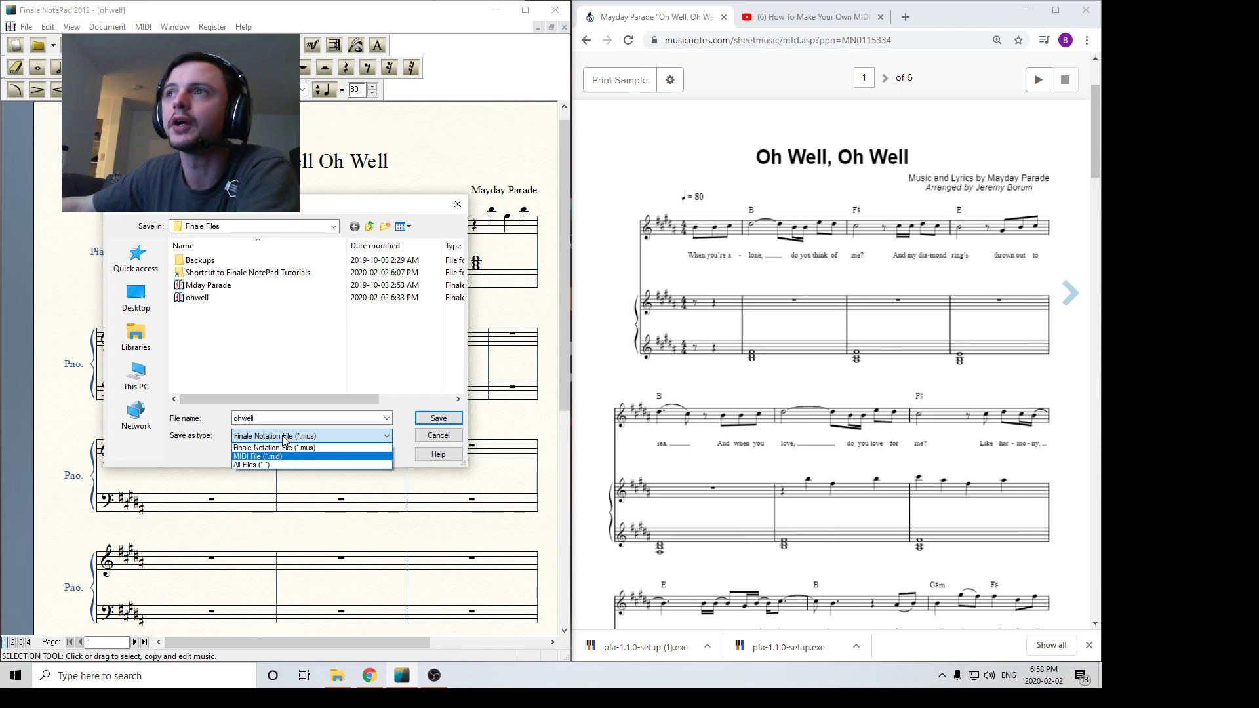
{"action": "left_click", "coordinate": [216, 345]}
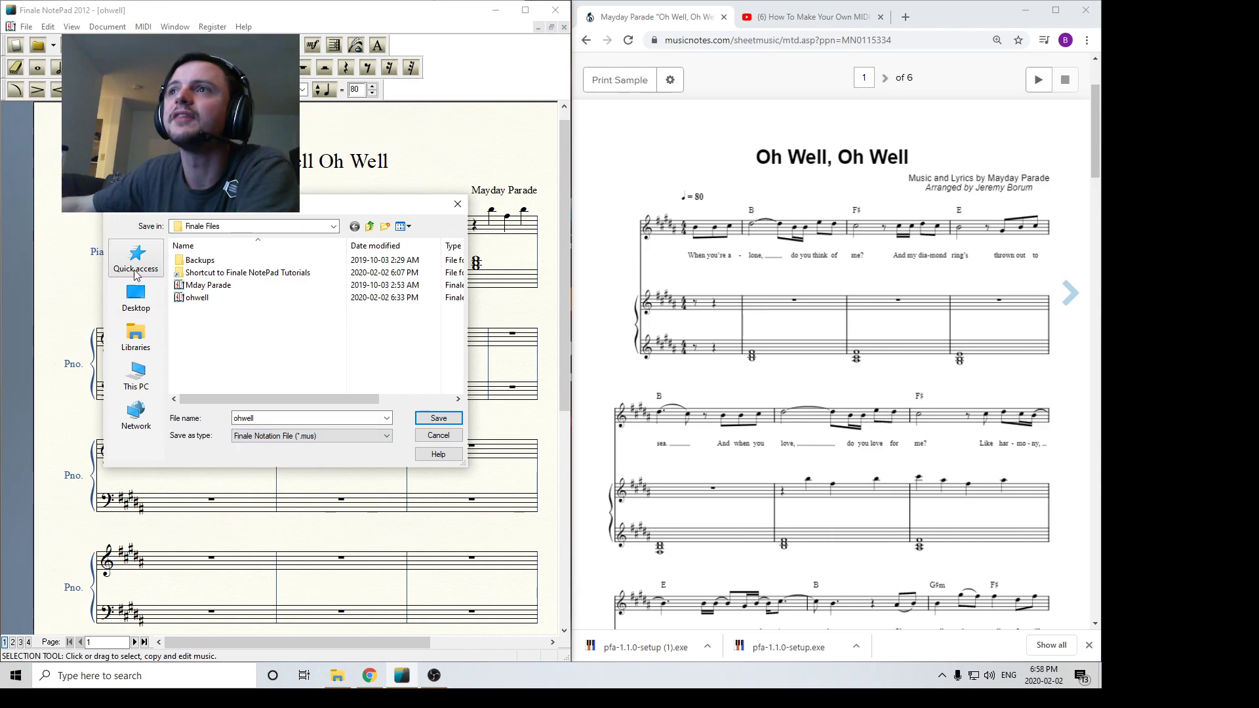
{"action": "left_click", "coordinate": [136, 296]}
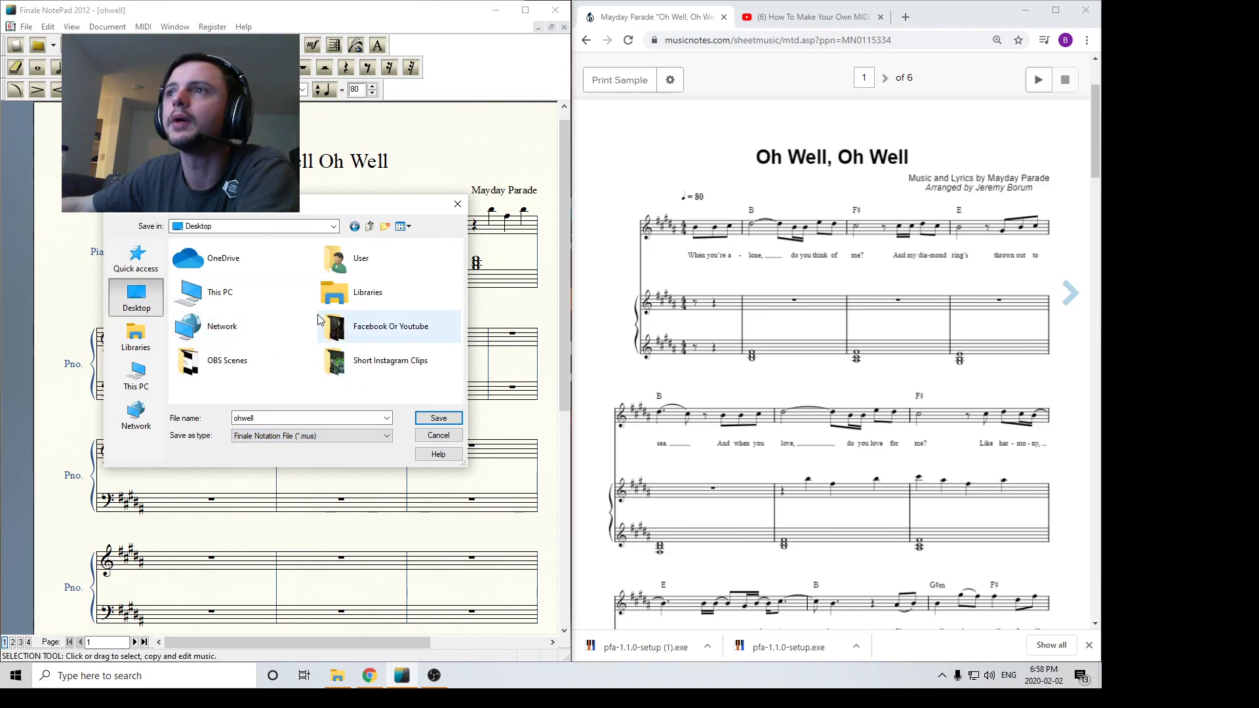
{"action": "left_click", "coordinate": [282, 436]}
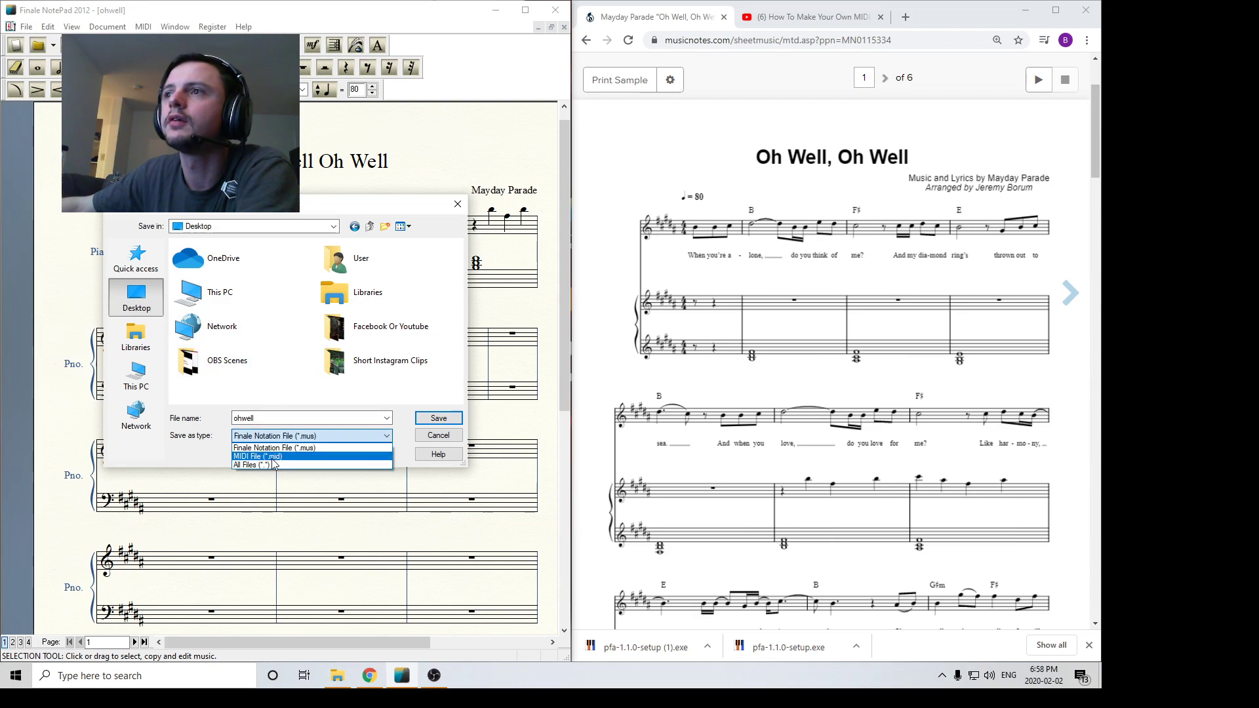
{"action": "left_click", "coordinate": [282, 456]}
{"action": "scroll", "coordinate": [315, 367], "scroll_direction": "down", "scroll_amount": 2}
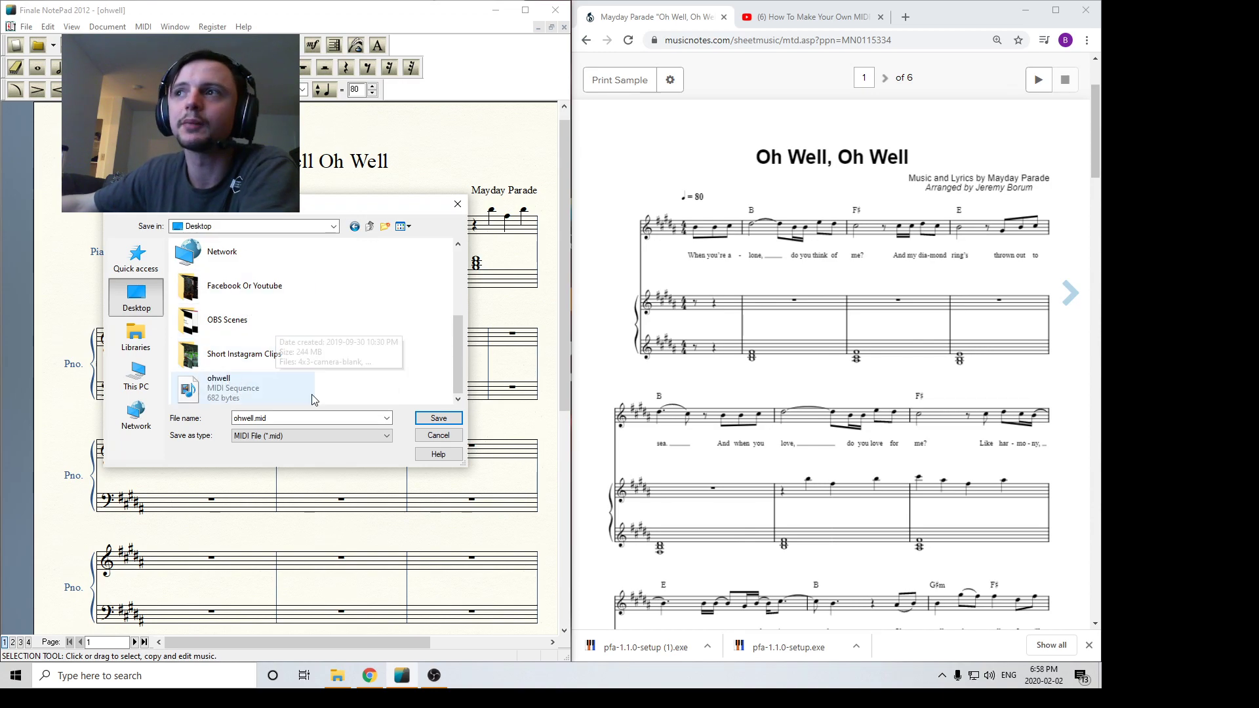
{"action": "left_click", "coordinate": [458, 204]}
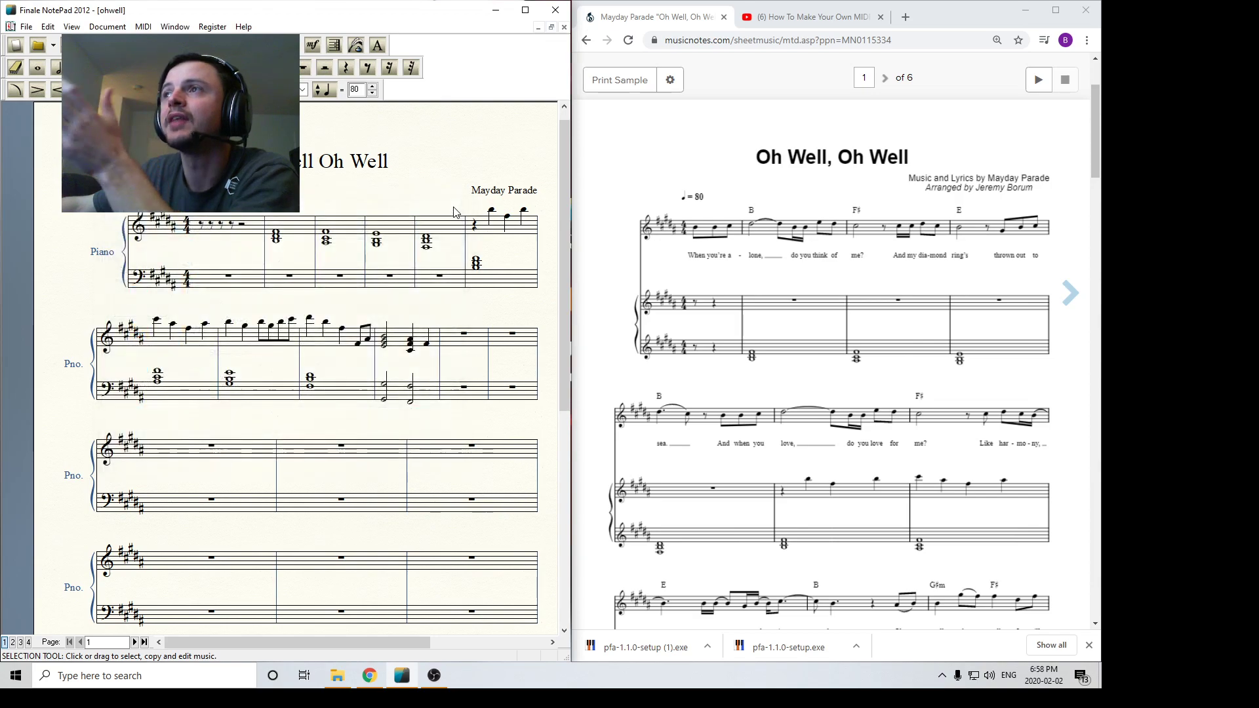
Minimize Finale and Chrome, launch Piano From Above, and briefly play then stop The Wild Horseman
{"action": "left_click", "coordinate": [498, 13]}
{"action": "left_click", "coordinate": [1027, 12]}
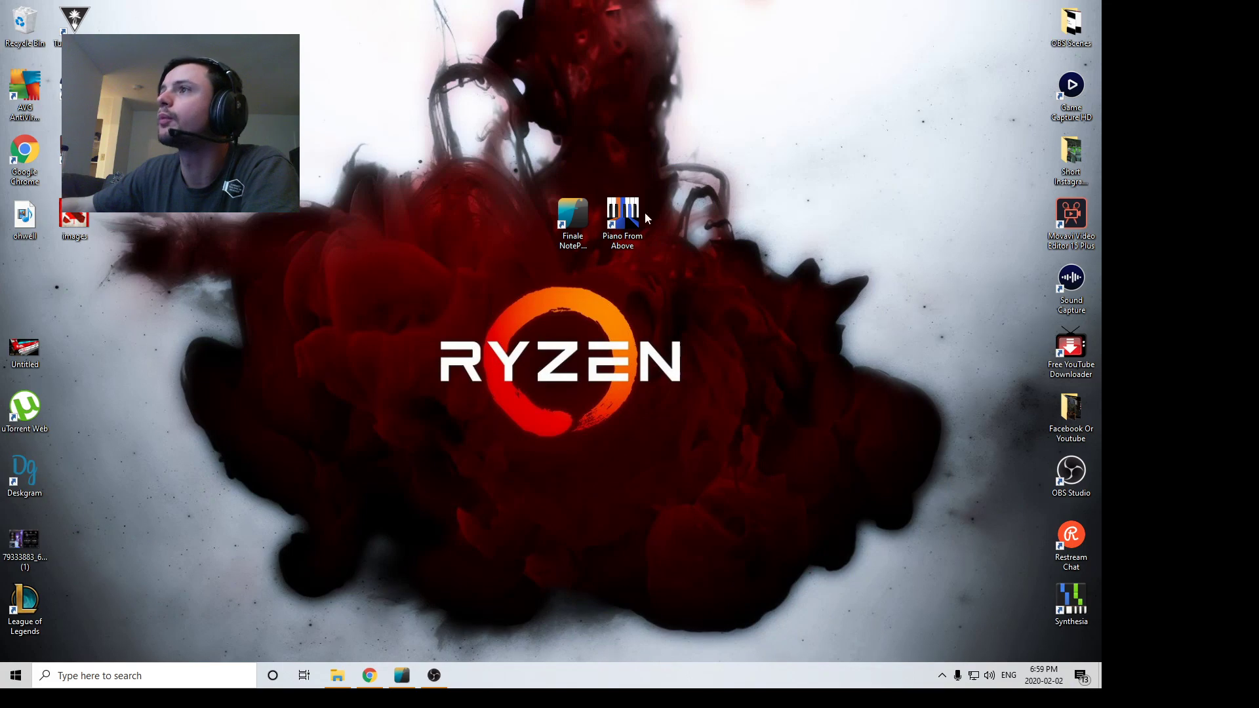
{"action": "double_click", "coordinate": [631, 219]}
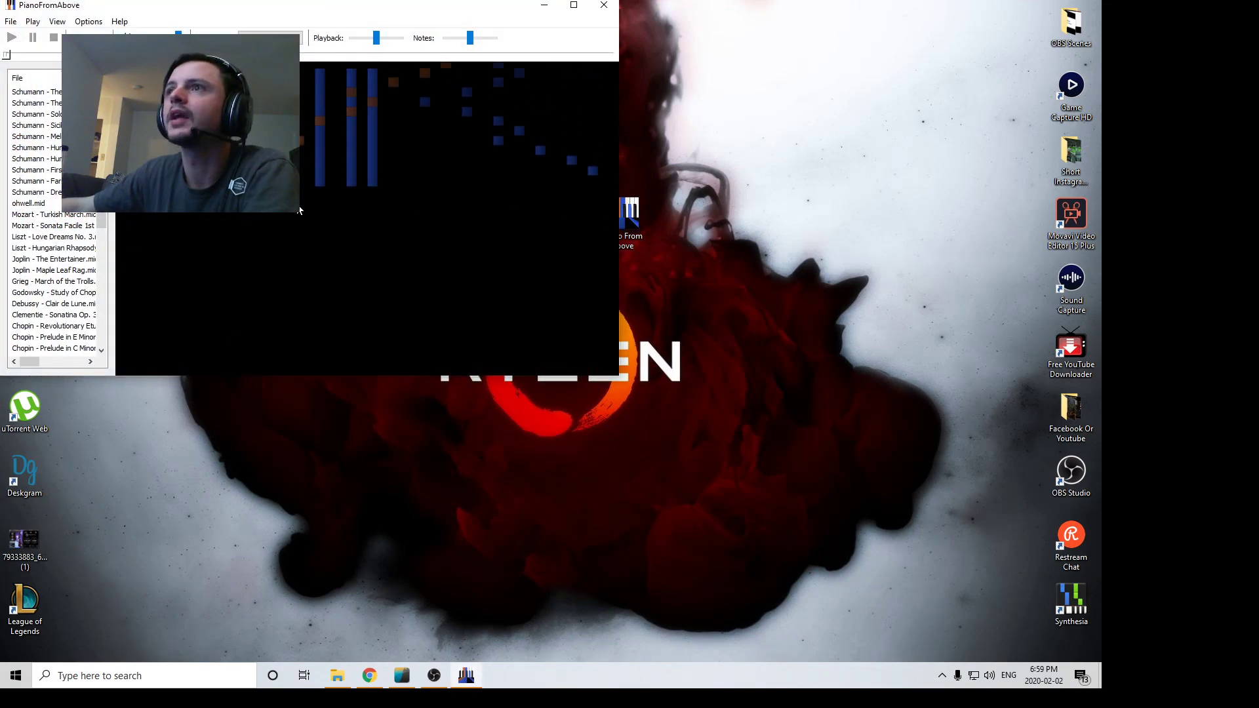
{"action": "double_click", "coordinate": [73, 92]}
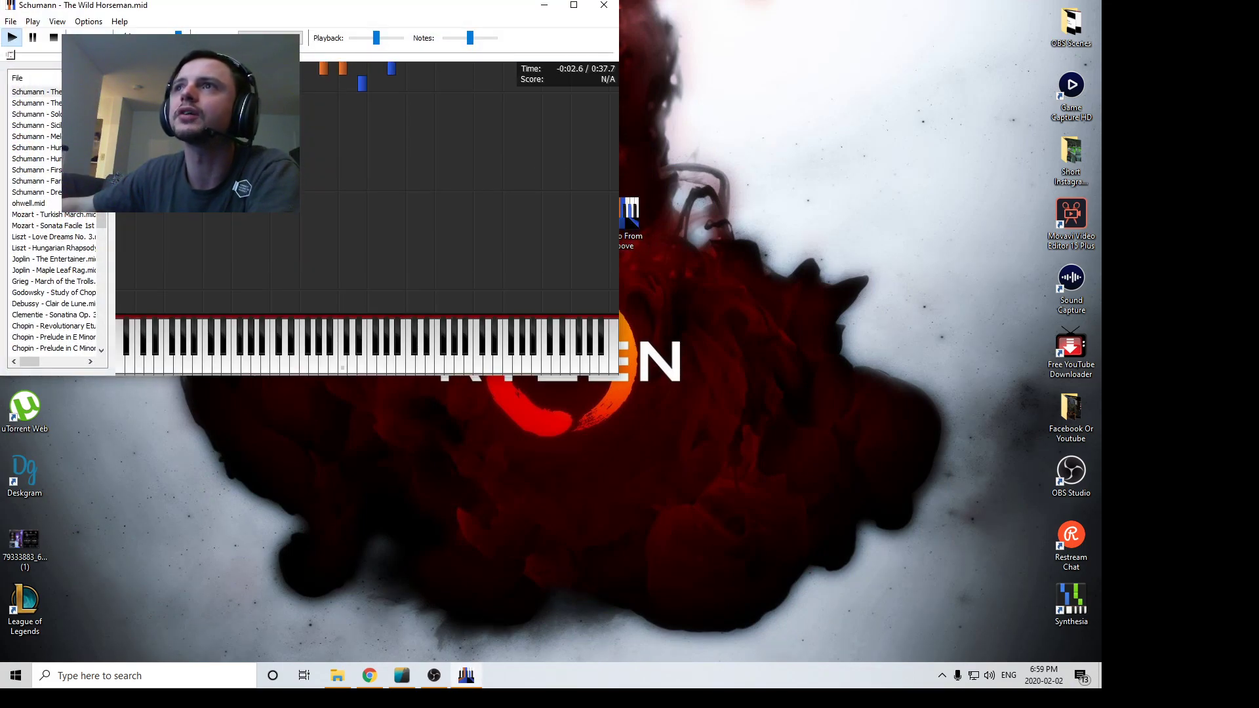
{"action": "left_click", "coordinate": [50, 40]}
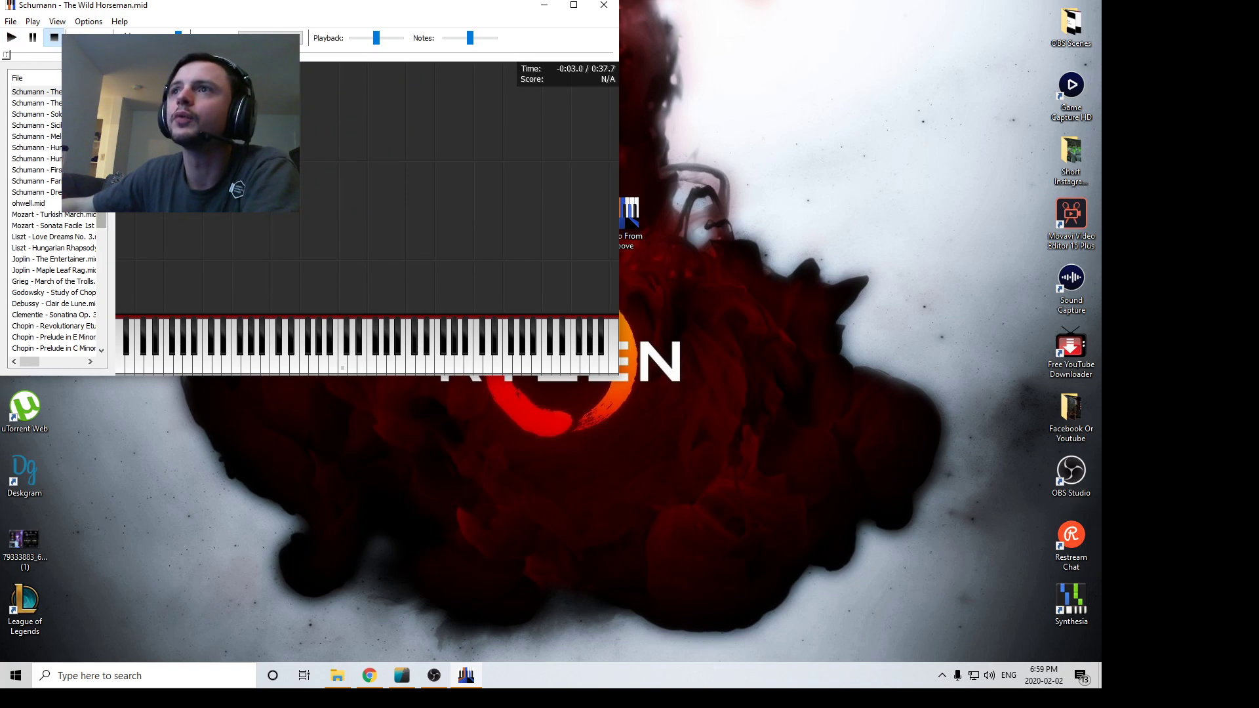
Maximize Piano From Above and add ohwell.mid from the Desktop to the song list
{"action": "left_click_drag", "start_coordinate": [101, 219], "coordinate": [145, 292]}
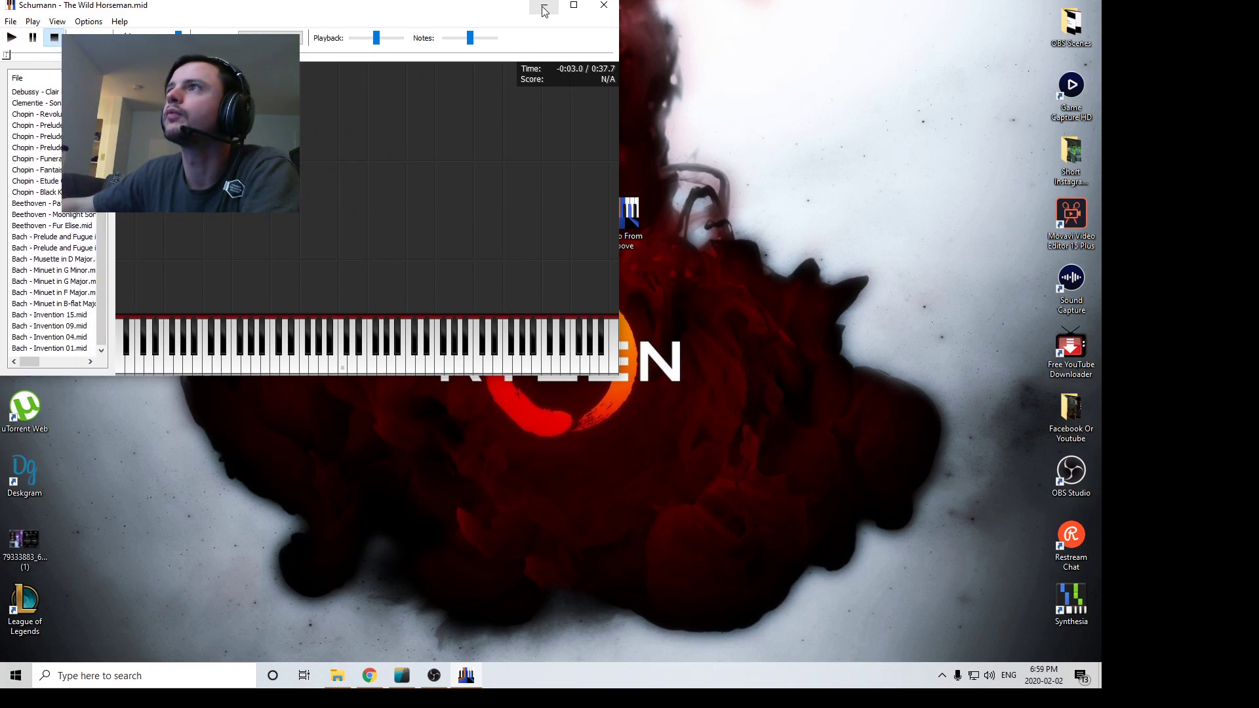
{"action": "left_click", "coordinate": [574, 5]}
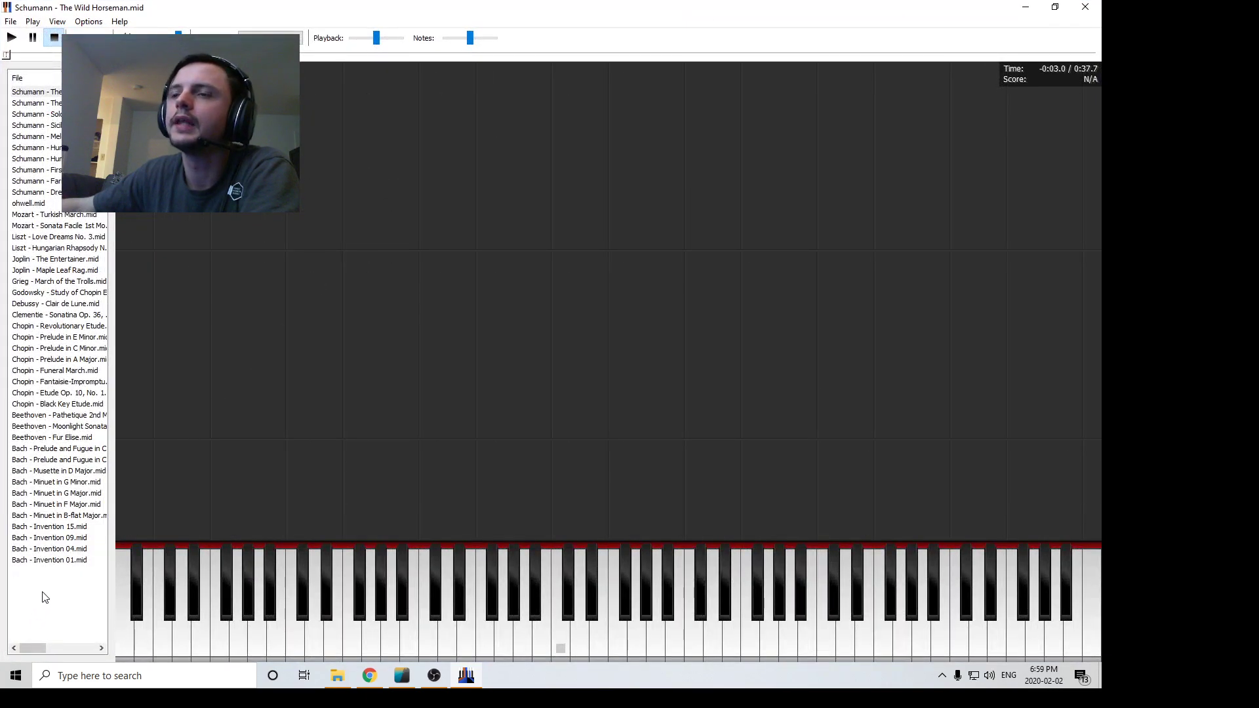
{"action": "right_click", "coordinate": [46, 585]}
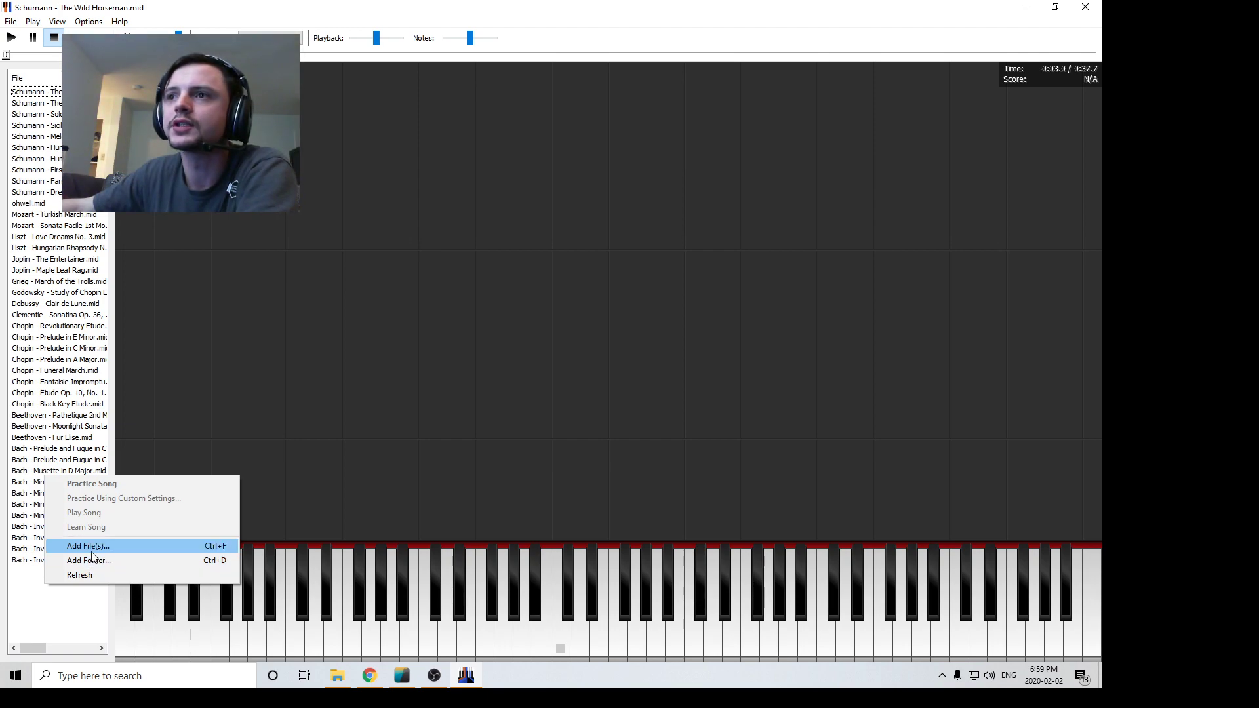
{"action": "left_click", "coordinate": [93, 551]}
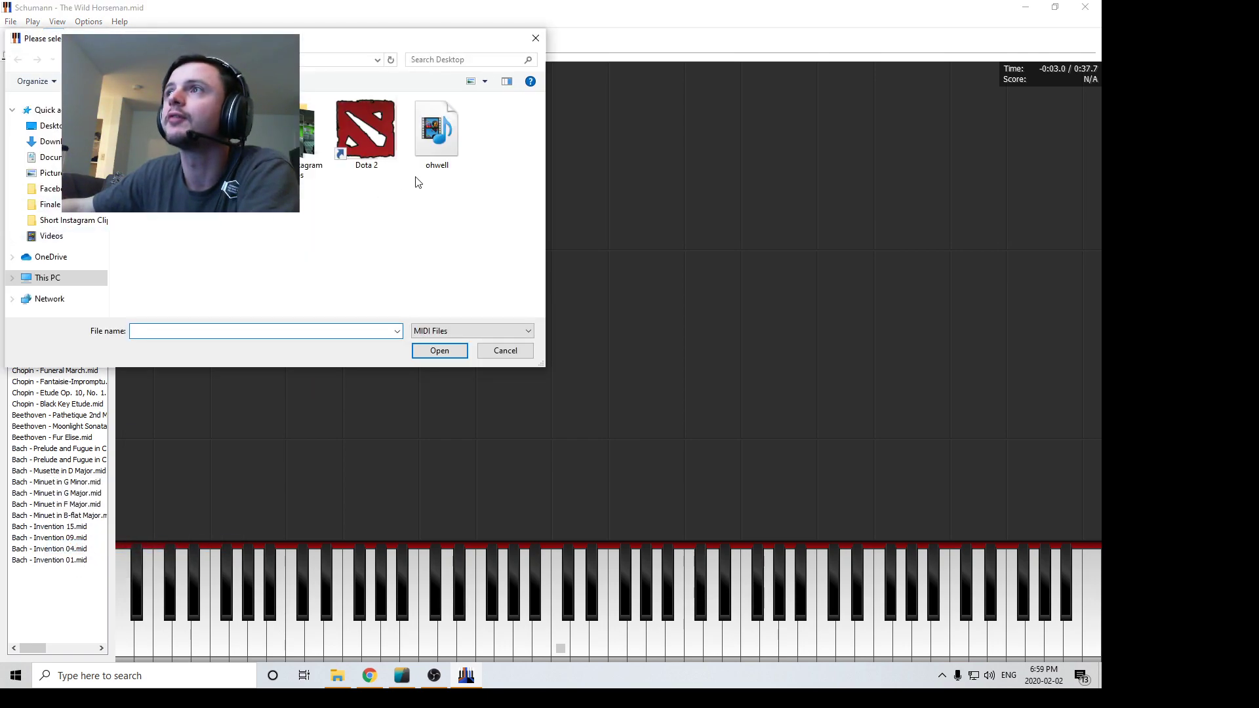
{"action": "double_click", "coordinate": [450, 156]}
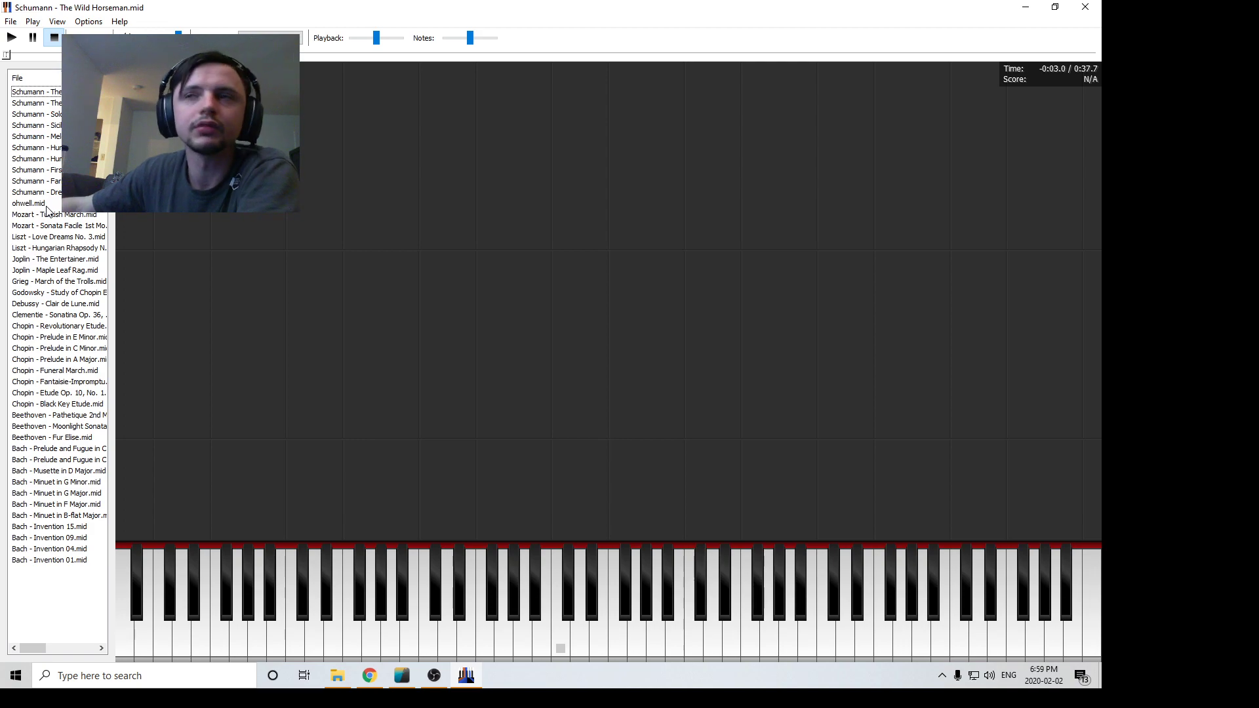
Play ohwell.mid briefly from the song list, then stop it back at 0:00.0
{"action": "double_click", "coordinate": [47, 205]}
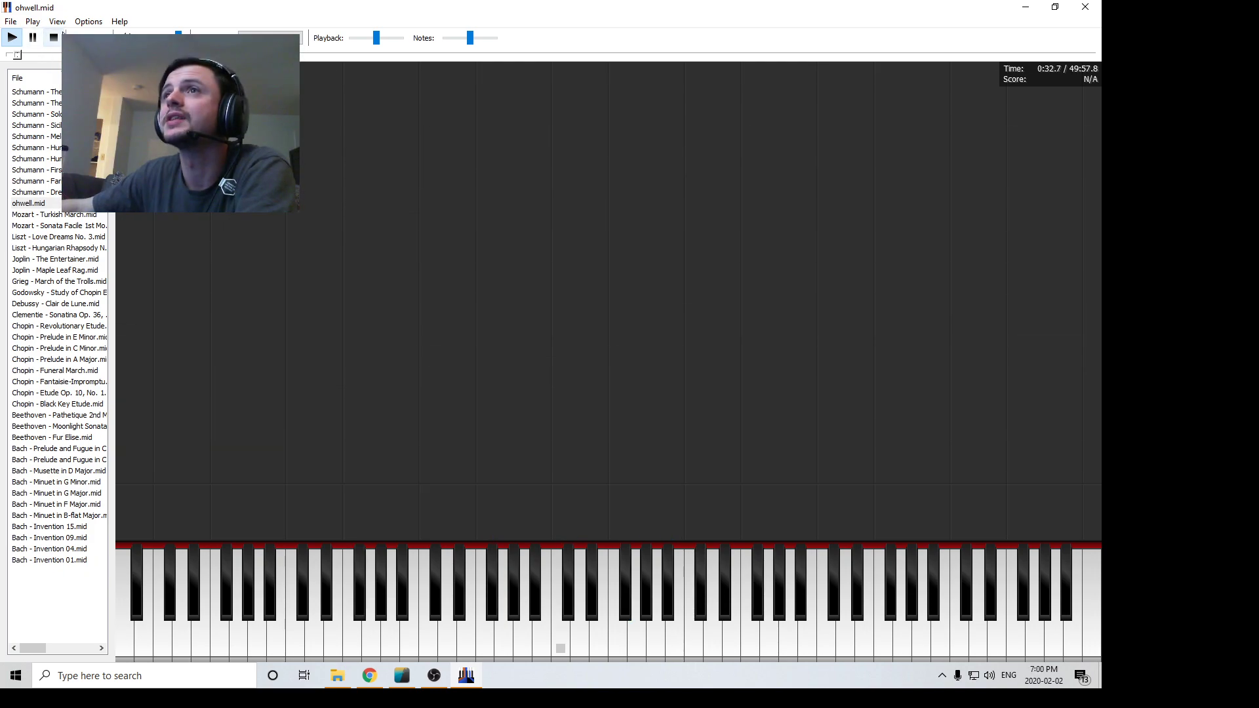
{"action": "left_click", "coordinate": [55, 39]}
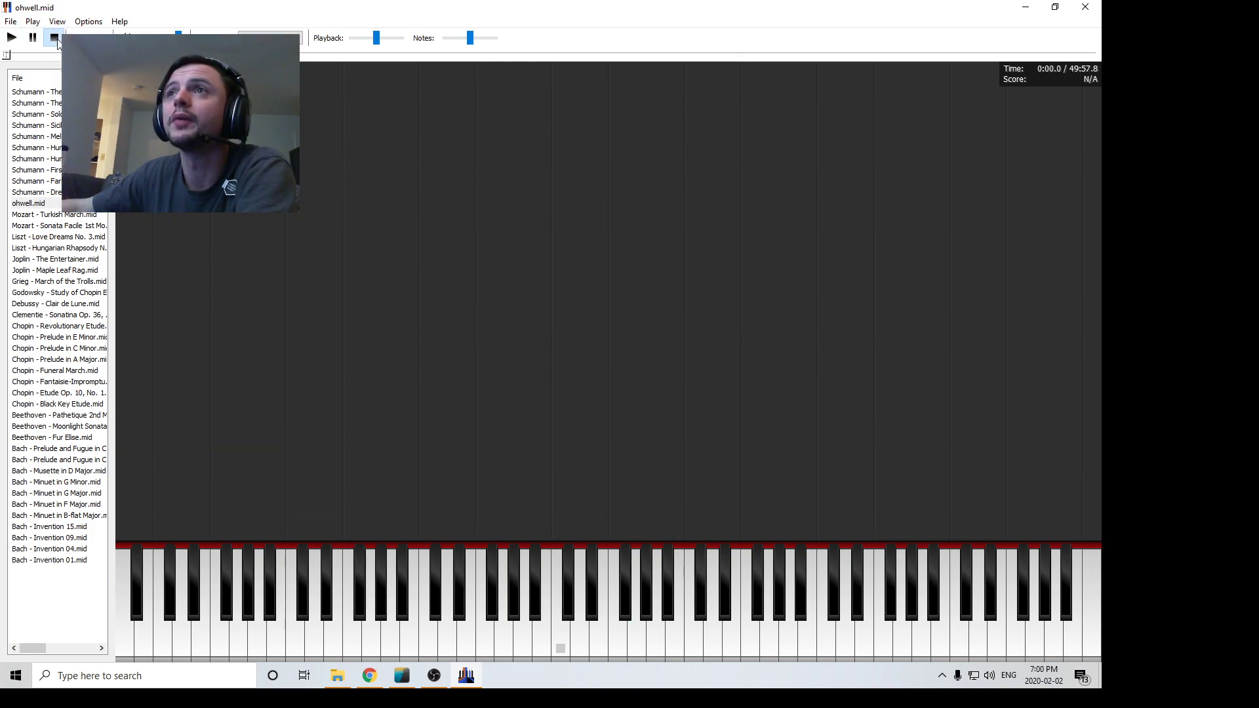
Minimize Piano From Above and restore the Finale NotePad ohwell score from the taskbar
{"action": "left_click", "coordinate": [1023, 13]}
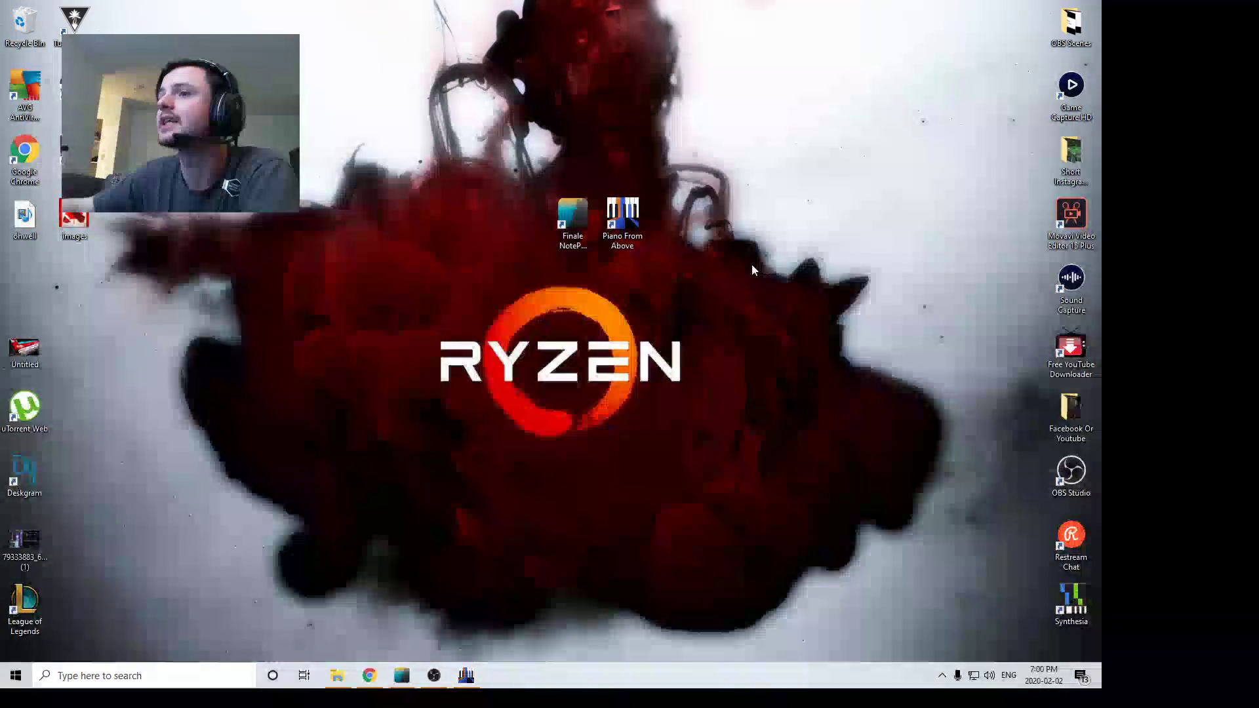
{"action": "left_click", "coordinate": [402, 676]}
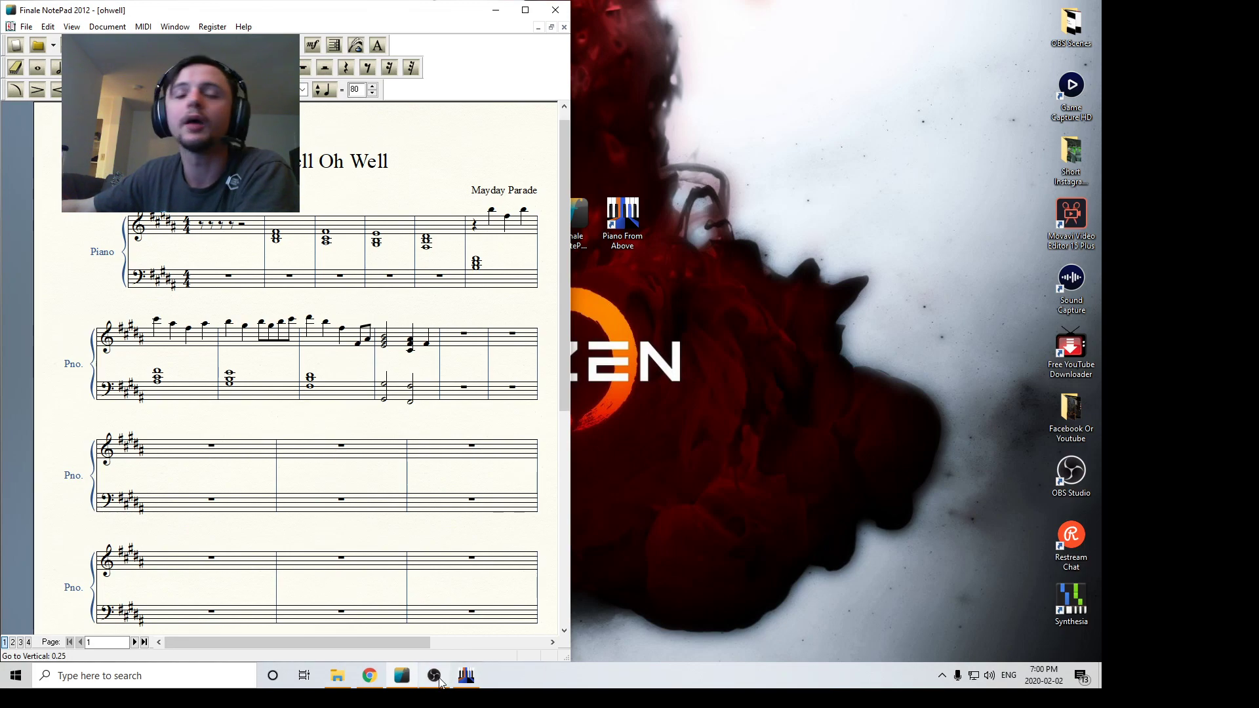
{"action": "mouse_move", "coordinate": [439, 678]}
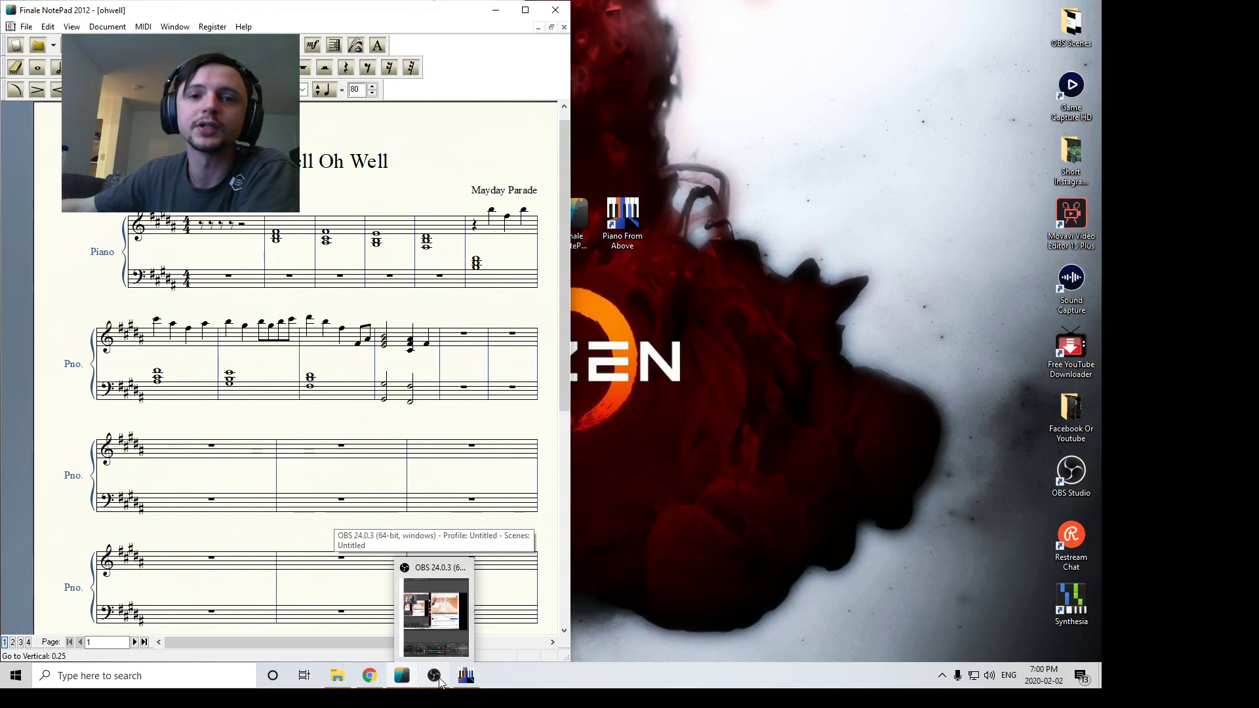